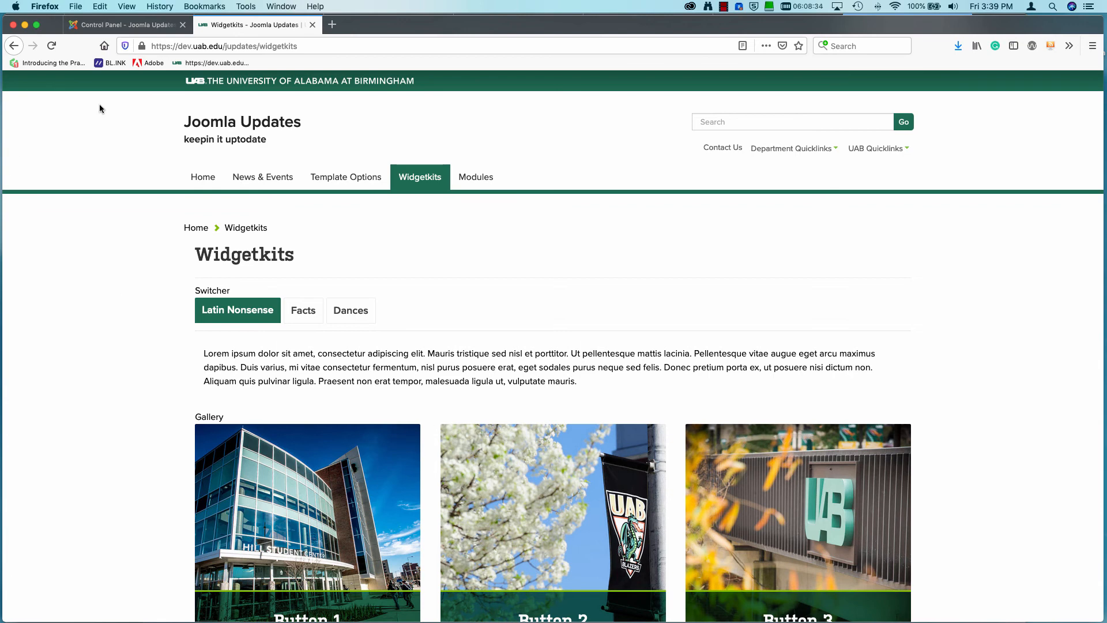
# Switch to the site's Joomla administration, open its media manager, and log back in with the saved username and password.
pyautogui.click(87, 24)
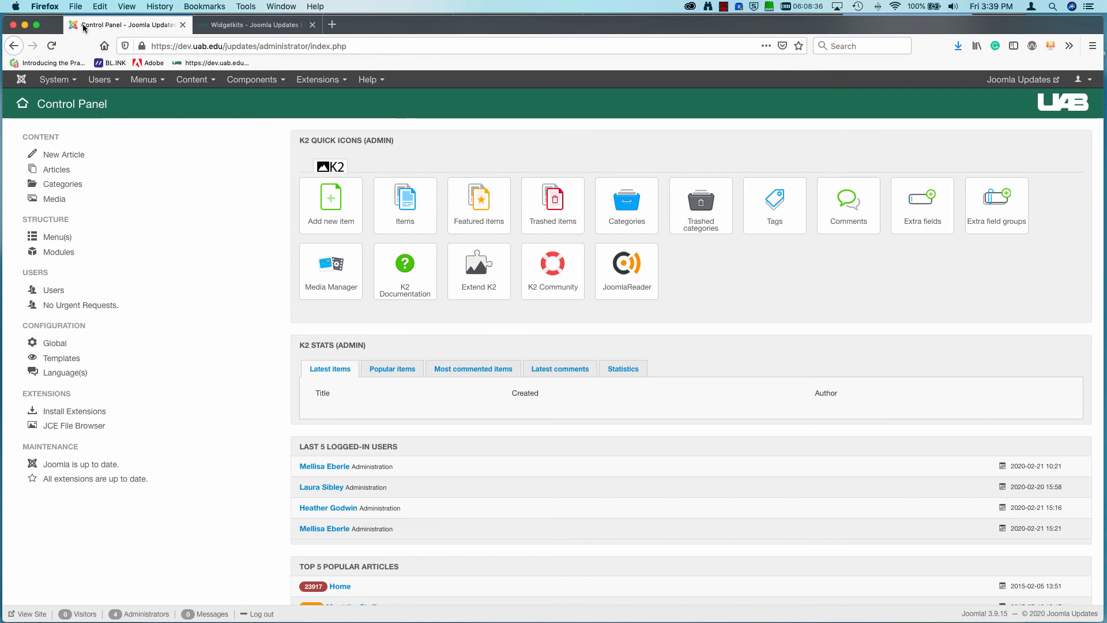
pyautogui.click(194, 81)
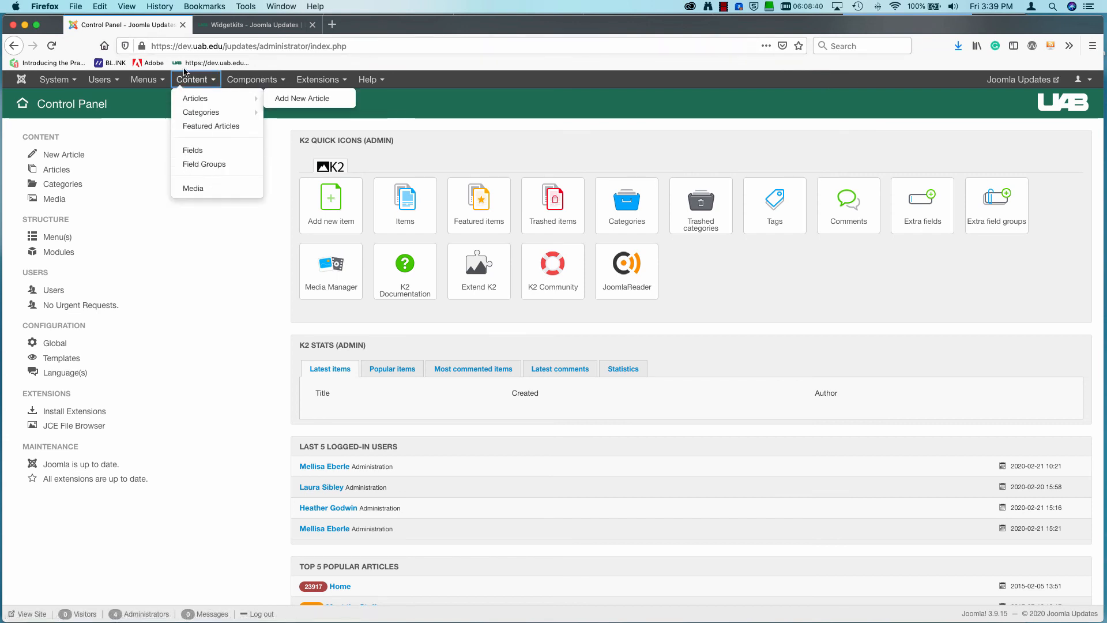
pyautogui.click(196, 189)
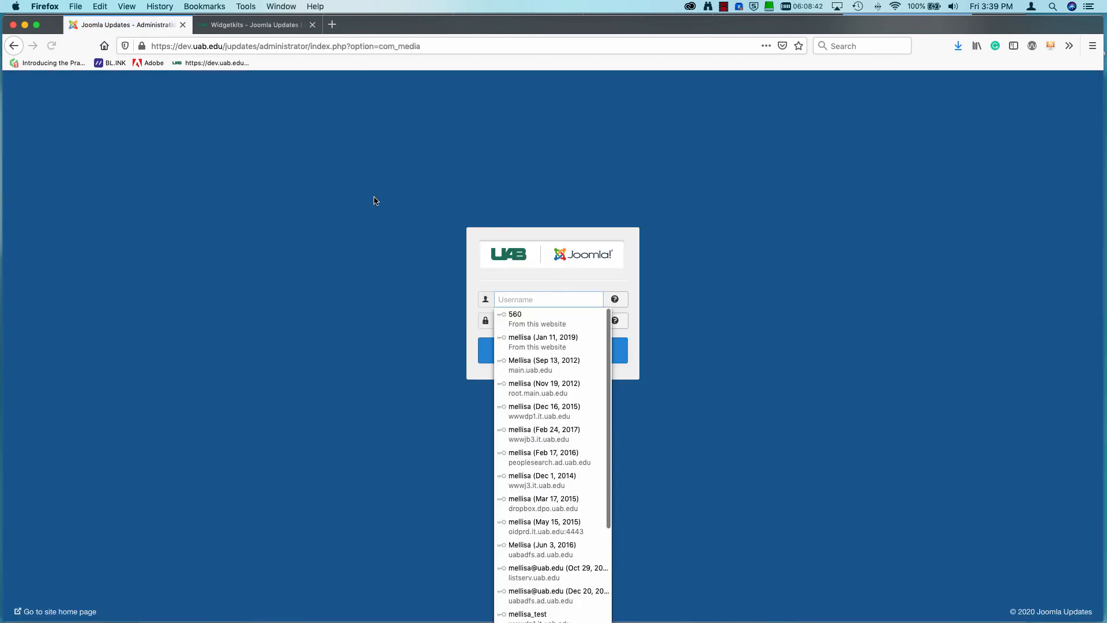
pyautogui.click(554, 344)
pyautogui.click(549, 352)
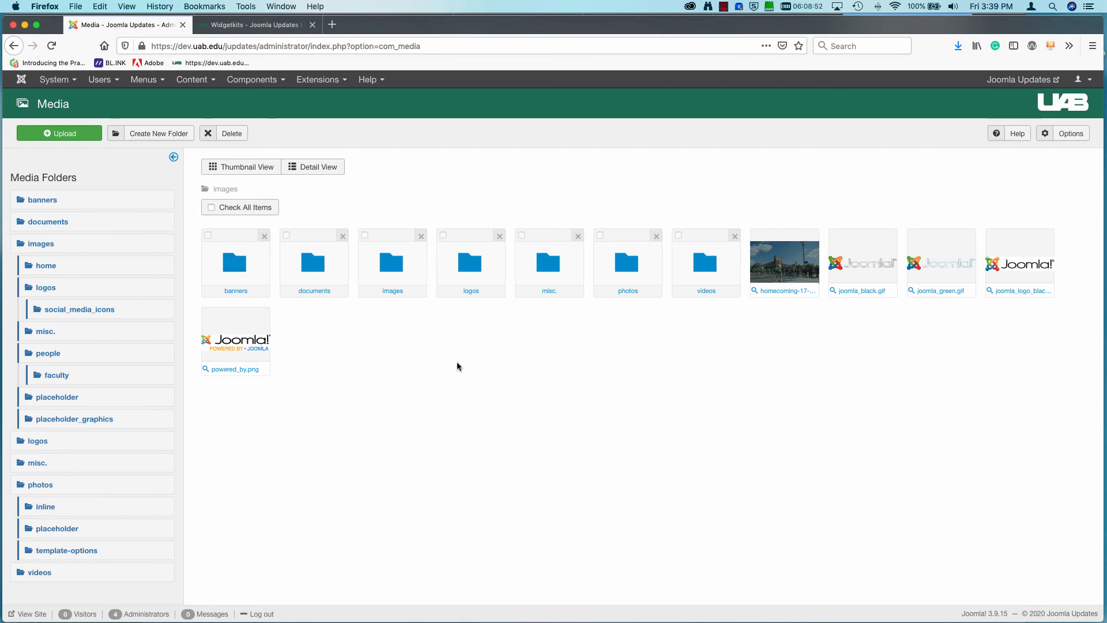
# Create a new media folder named performances in the top-level images directory.
pyautogui.click(158, 132)
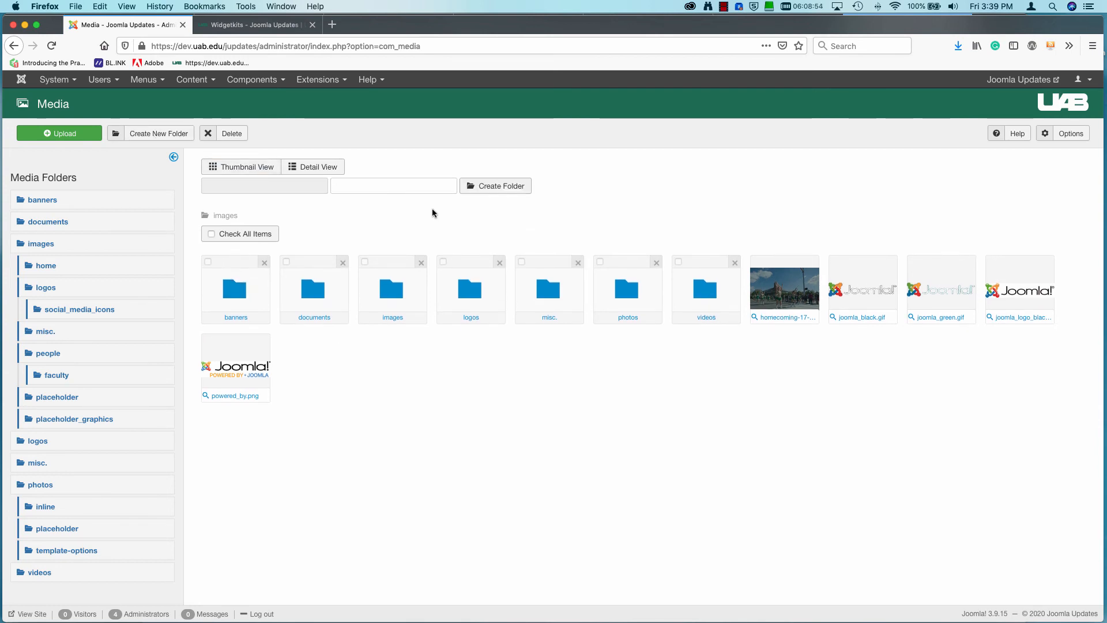
pyautogui.click(390, 185)
pyautogui.write('performances')
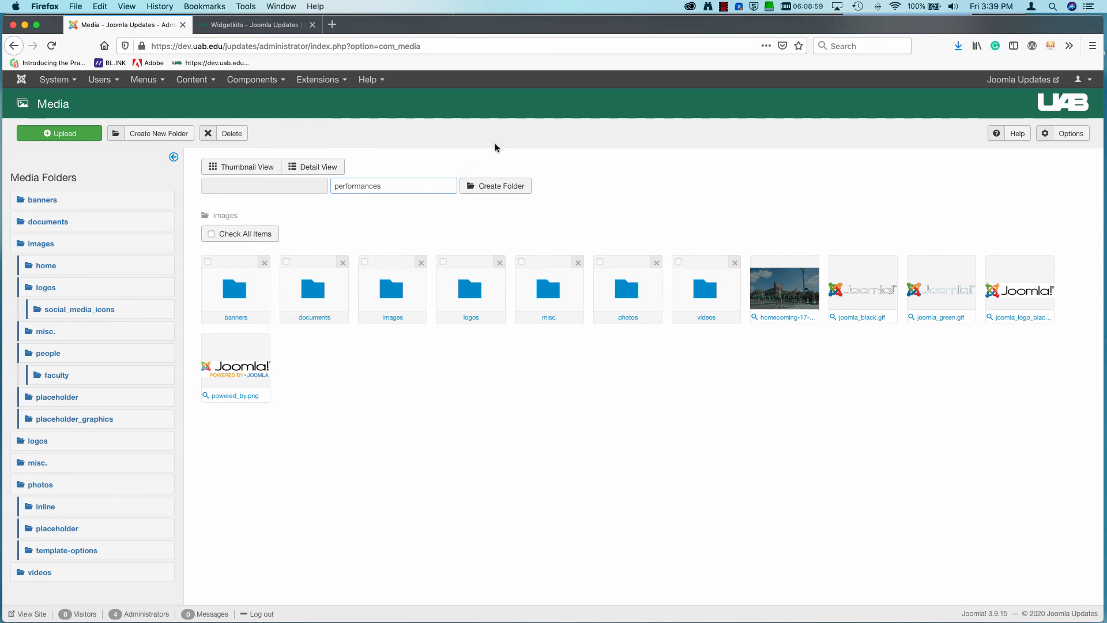
pyautogui.click(500, 186)
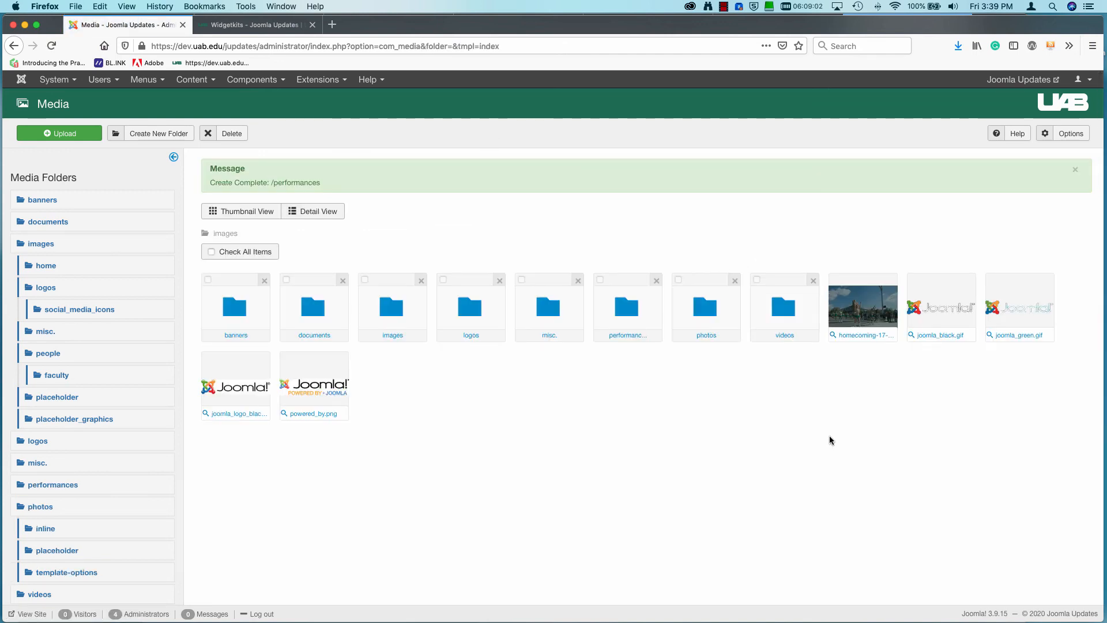
# Upload blaze_piano.jpg, grand_drape.jpg, symphony_band.jpg, vocalist.jpg and wind_symphony_band.jpg from the desktop's performances folder into the new performances media folder.
pyautogui.click(626, 309)
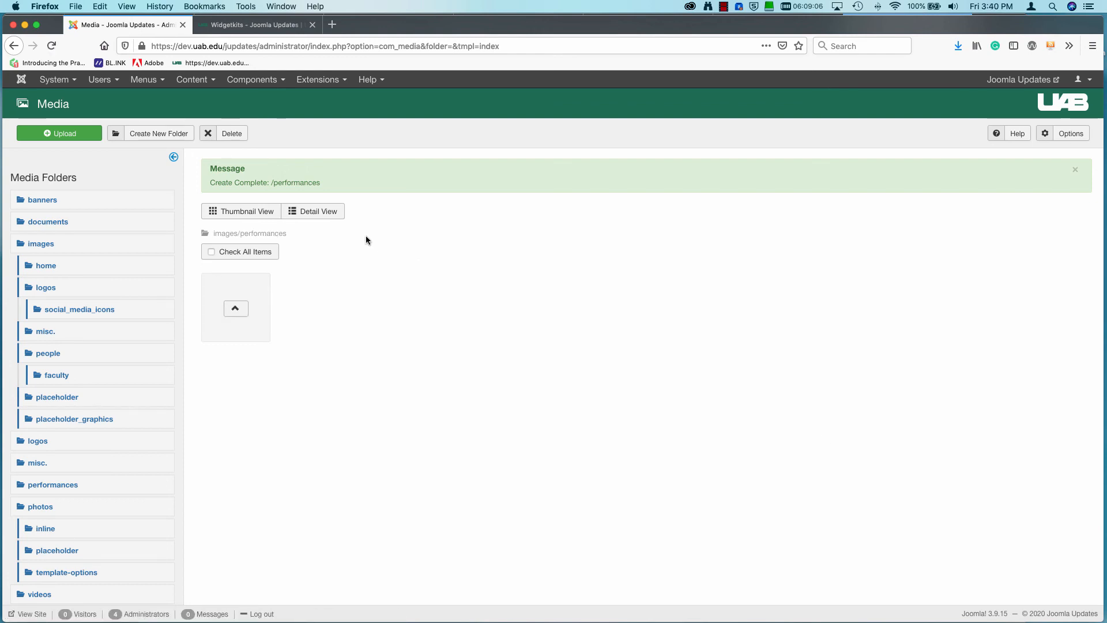
pyautogui.click(67, 139)
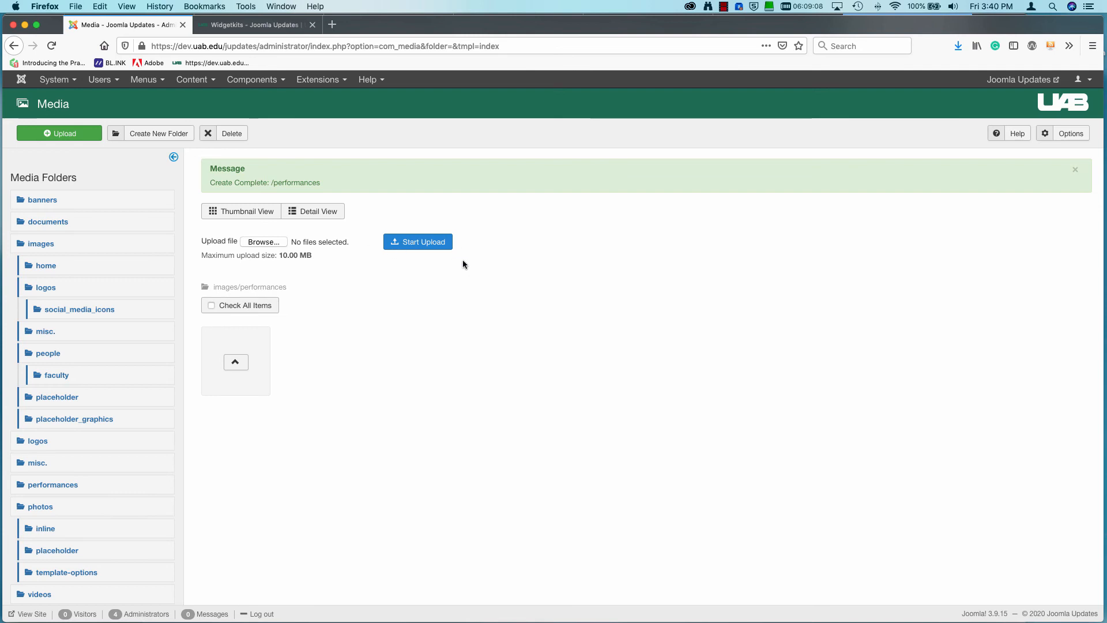
pyautogui.click(263, 241)
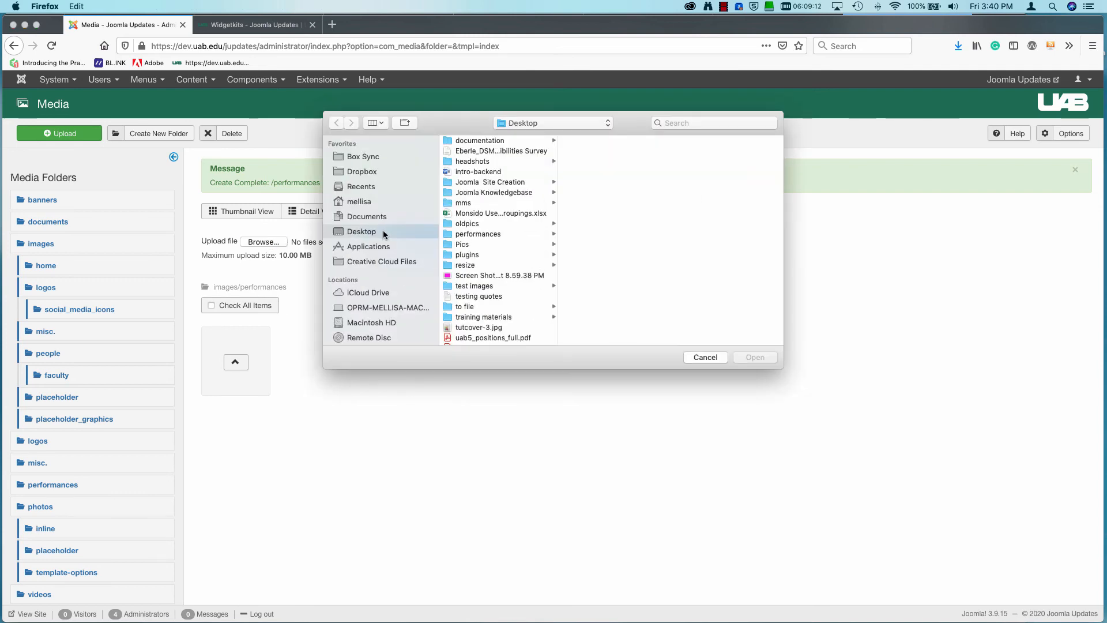
pyautogui.scroll(-3, 494, 188)
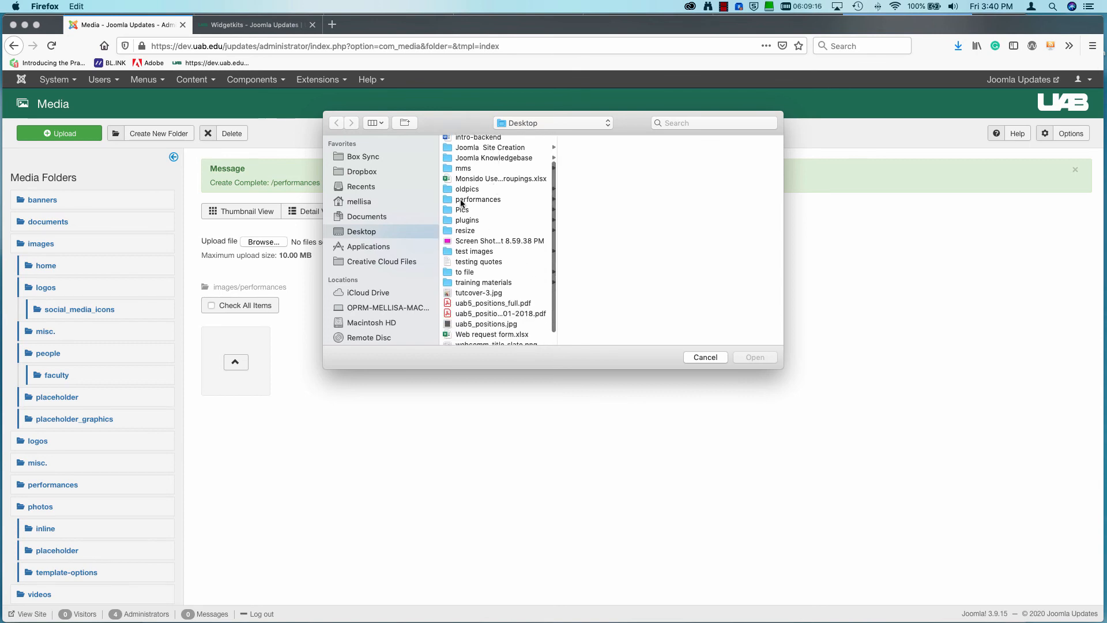
pyautogui.click(462, 200)
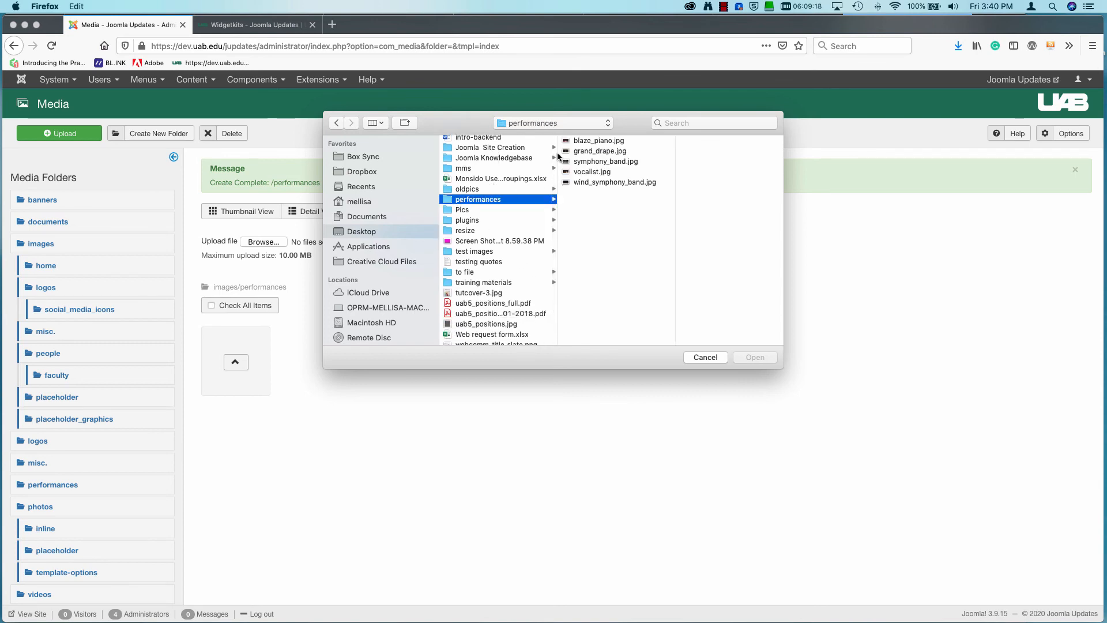
pyautogui.click(582, 141)
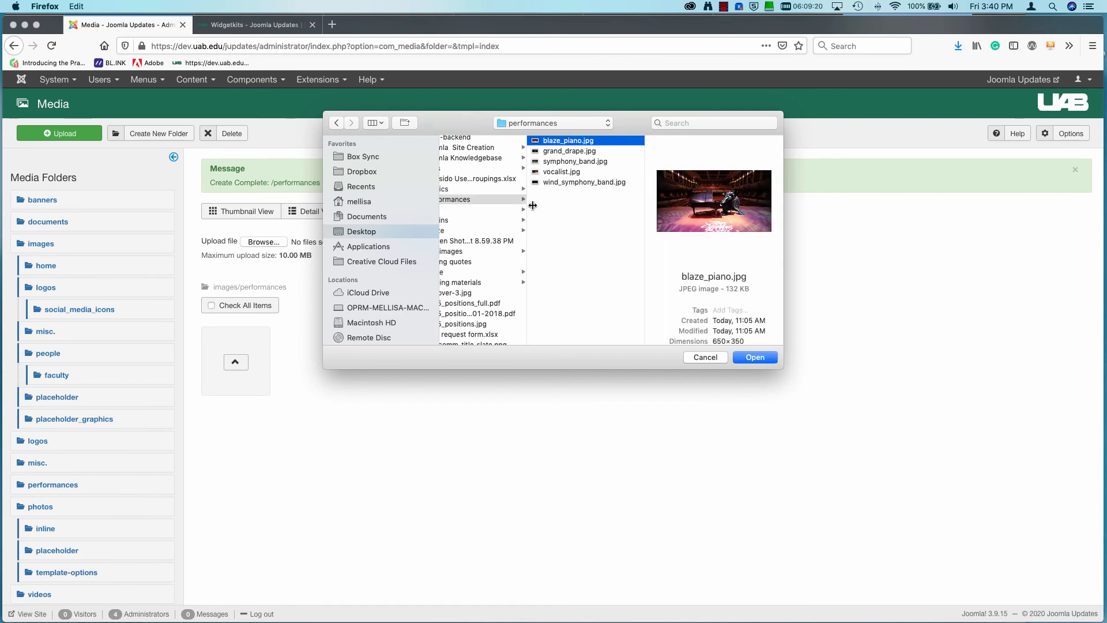
pyautogui.keyDown('shift'); pyautogui.click(556, 183); pyautogui.keyUp('shift')
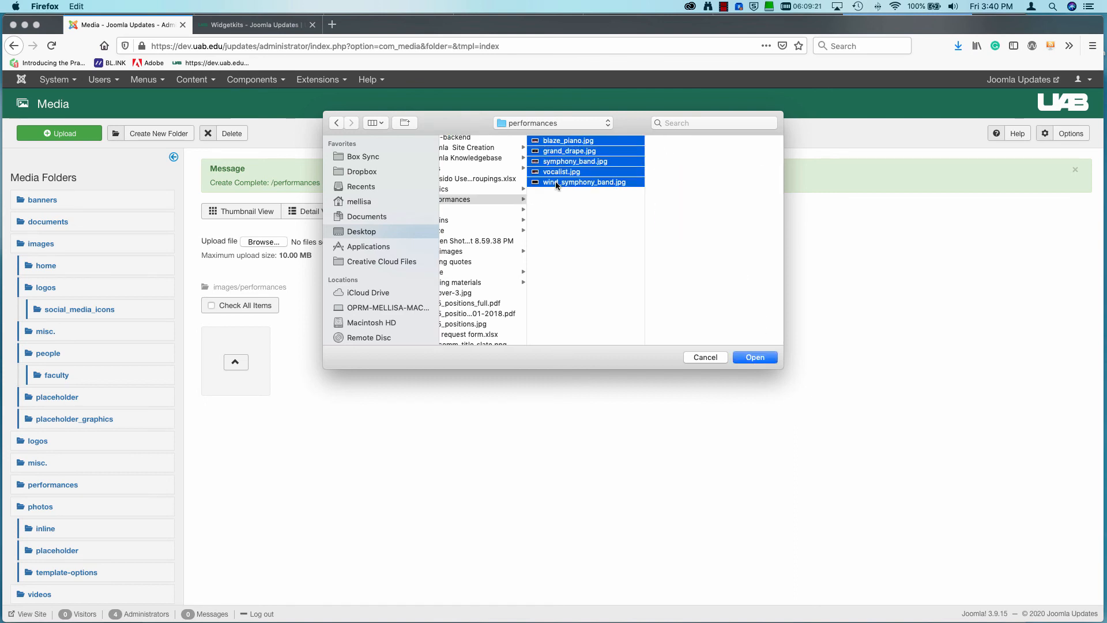
pyautogui.click(756, 358)
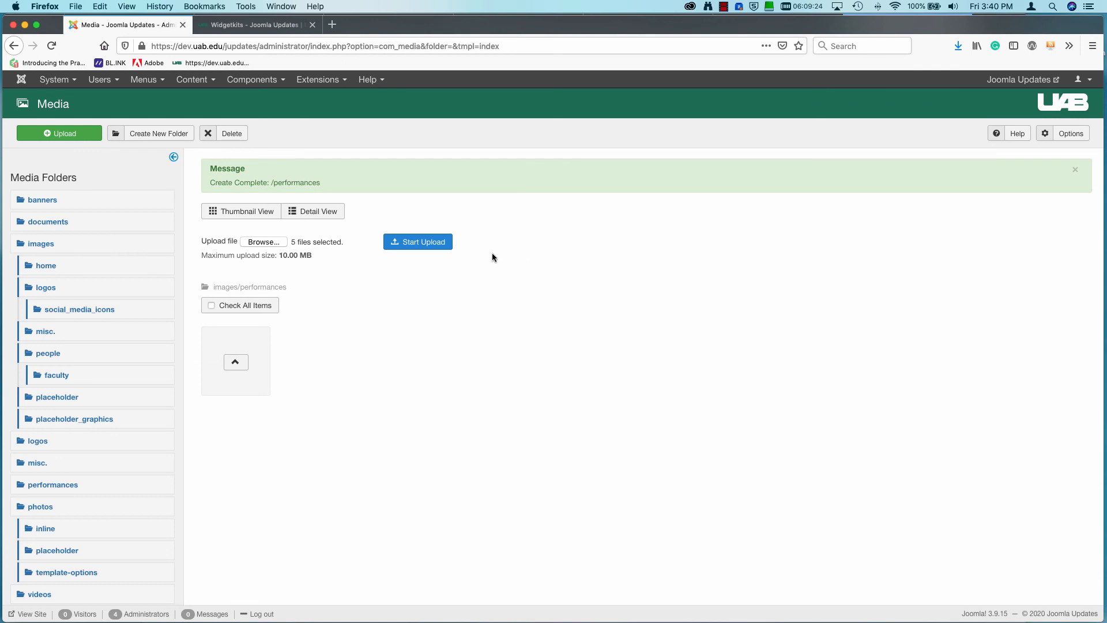
pyautogui.click(419, 242)
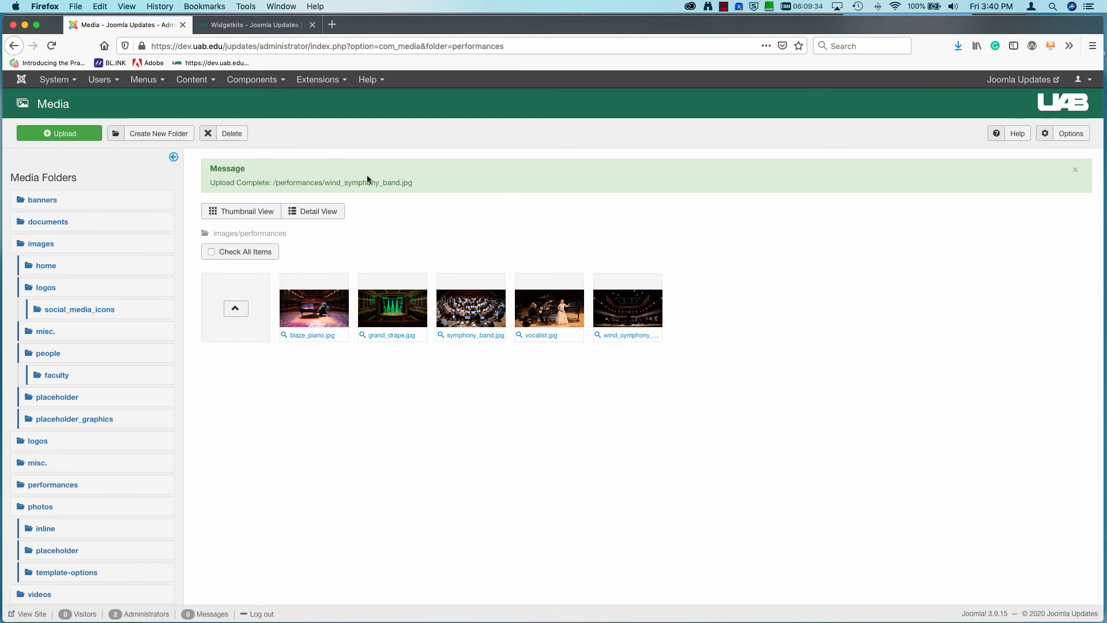
# Create a new Widgetkit widget with the Custom content type and the Slideshow widget type.
pyautogui.click(263, 85)
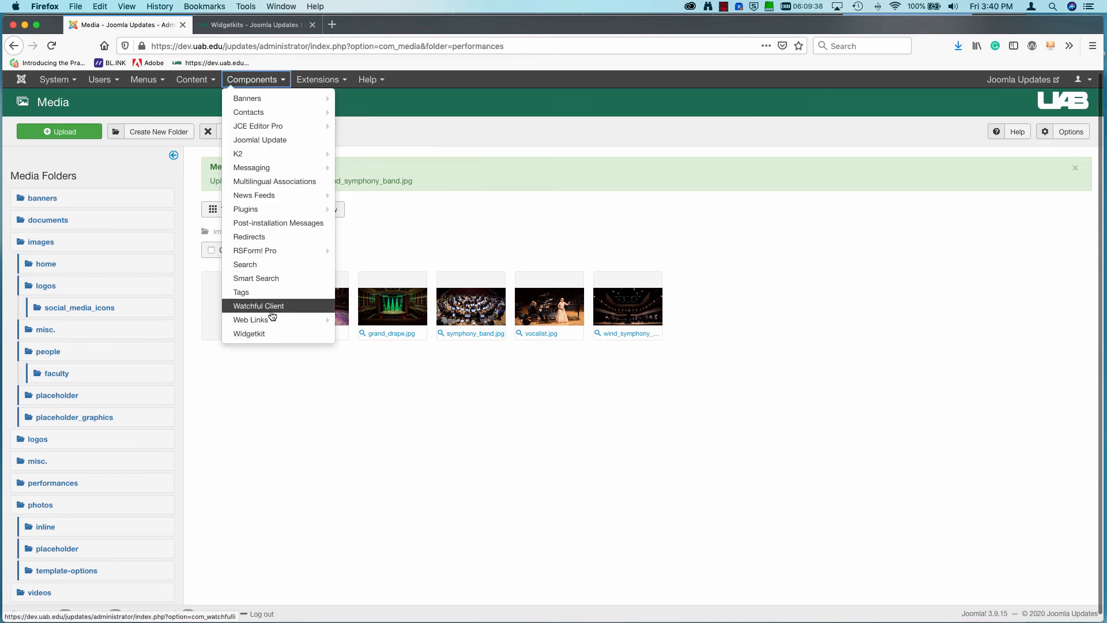
pyautogui.click(271, 333)
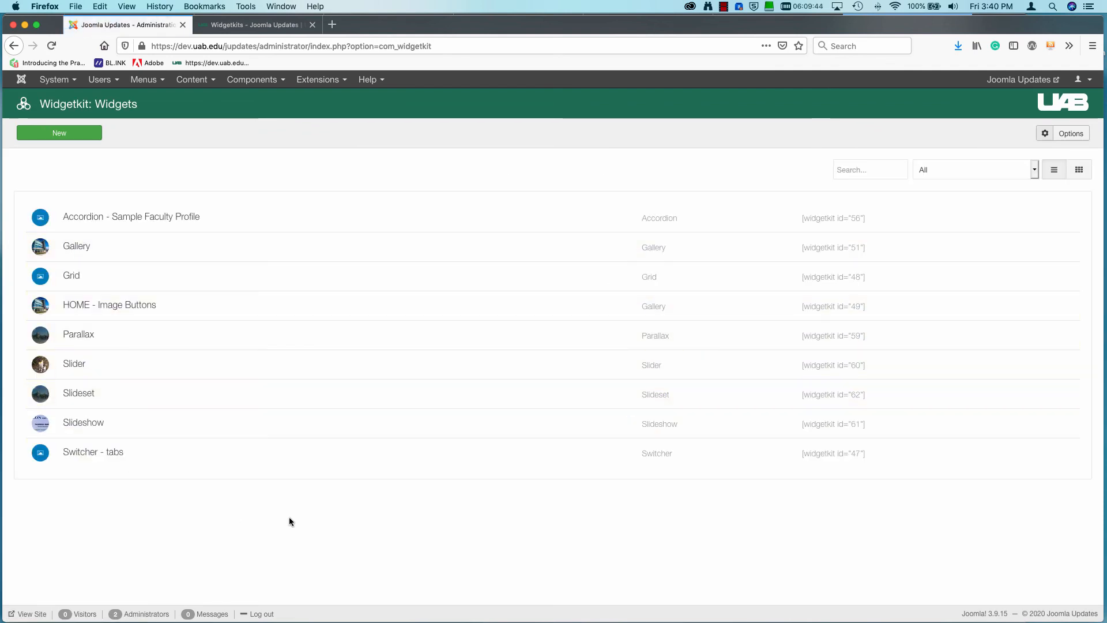
pyautogui.click(60, 134)
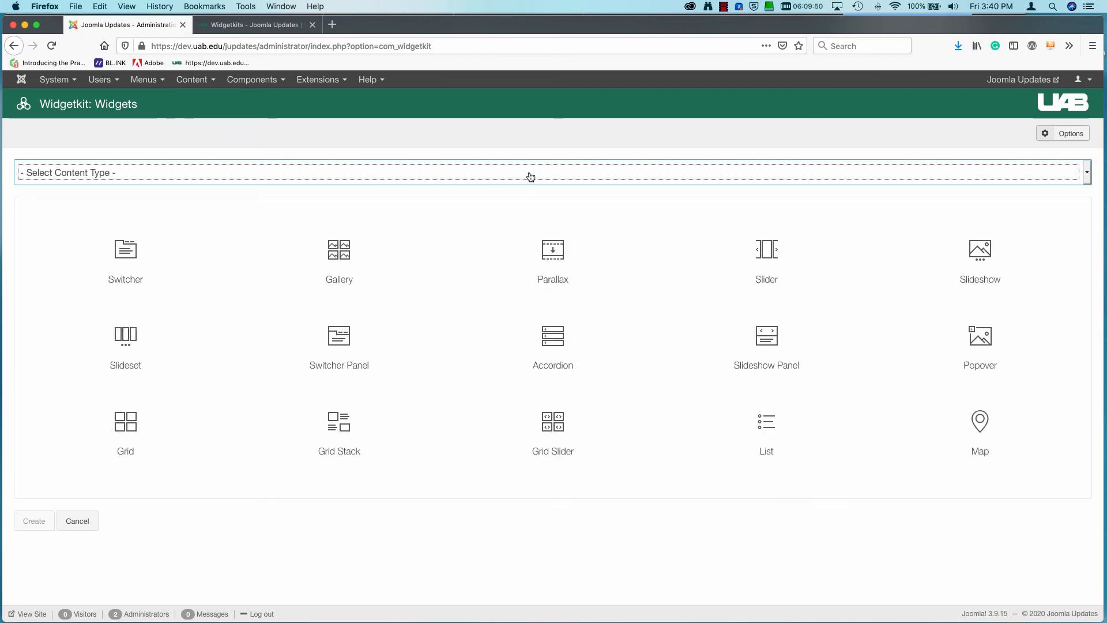
pyautogui.click(529, 175)
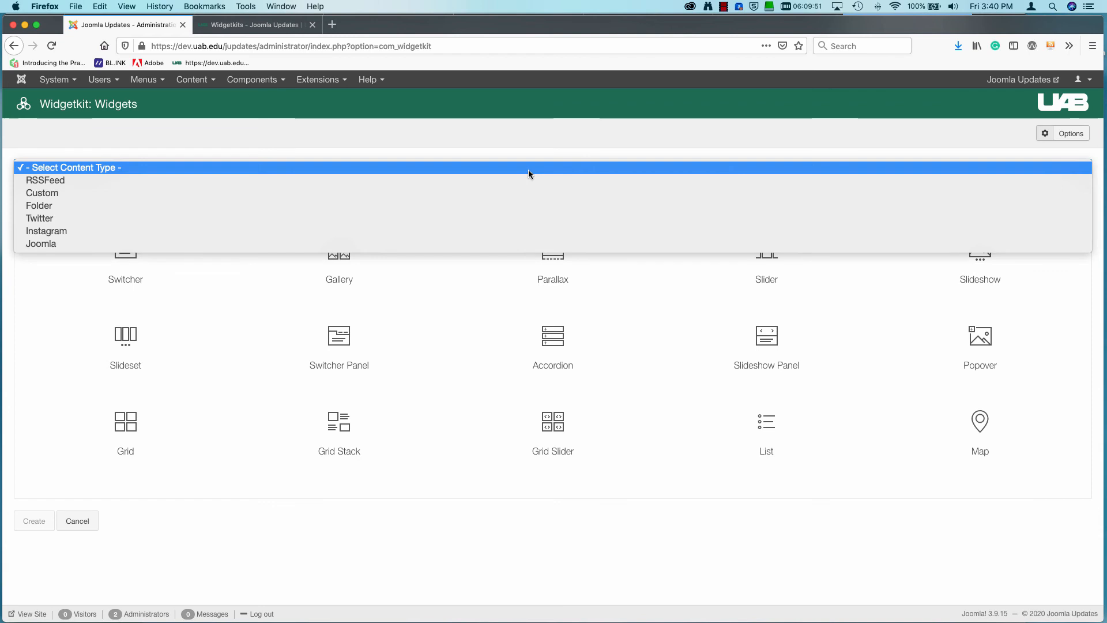
pyautogui.click(32, 194)
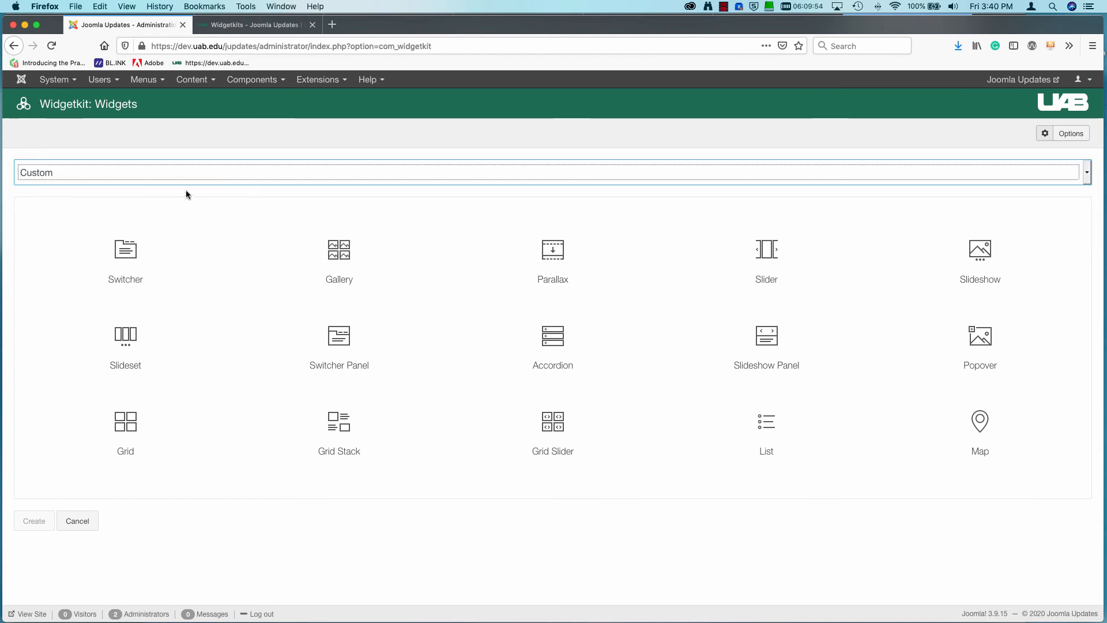
pyautogui.click(980, 257)
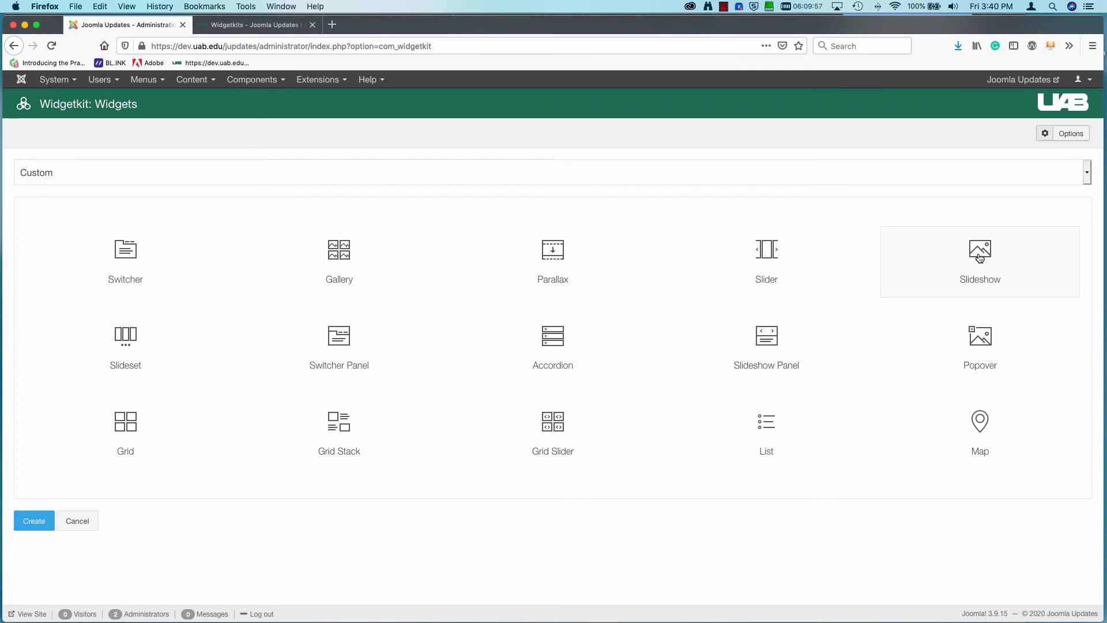
pyautogui.click(33, 522)
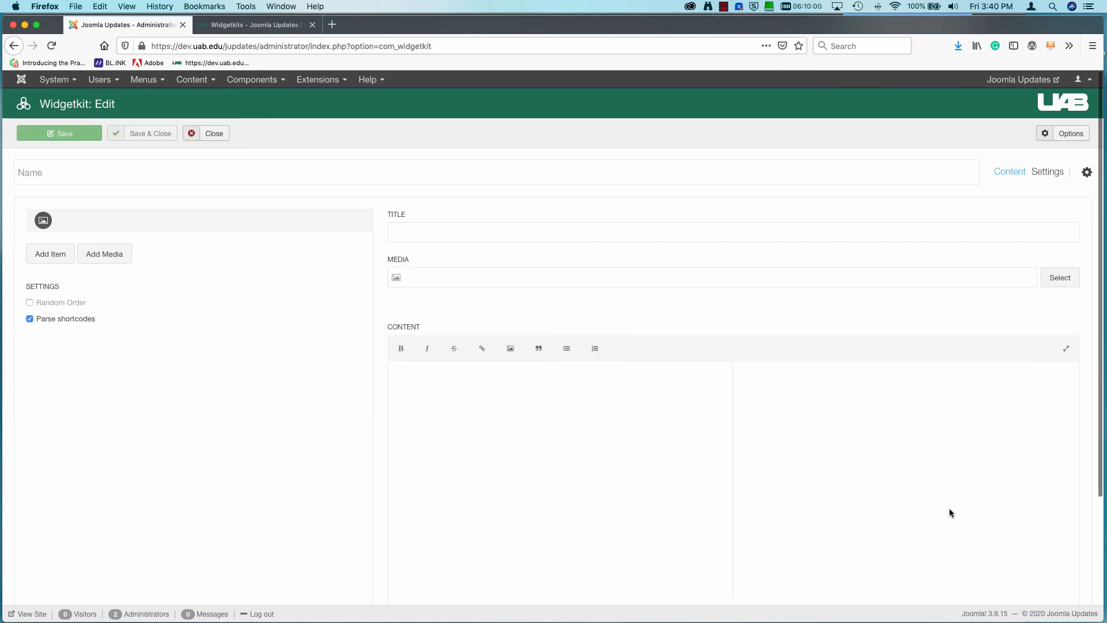
# Name the new slideshow widget Performance Slideshow.
pyautogui.click(54, 172)
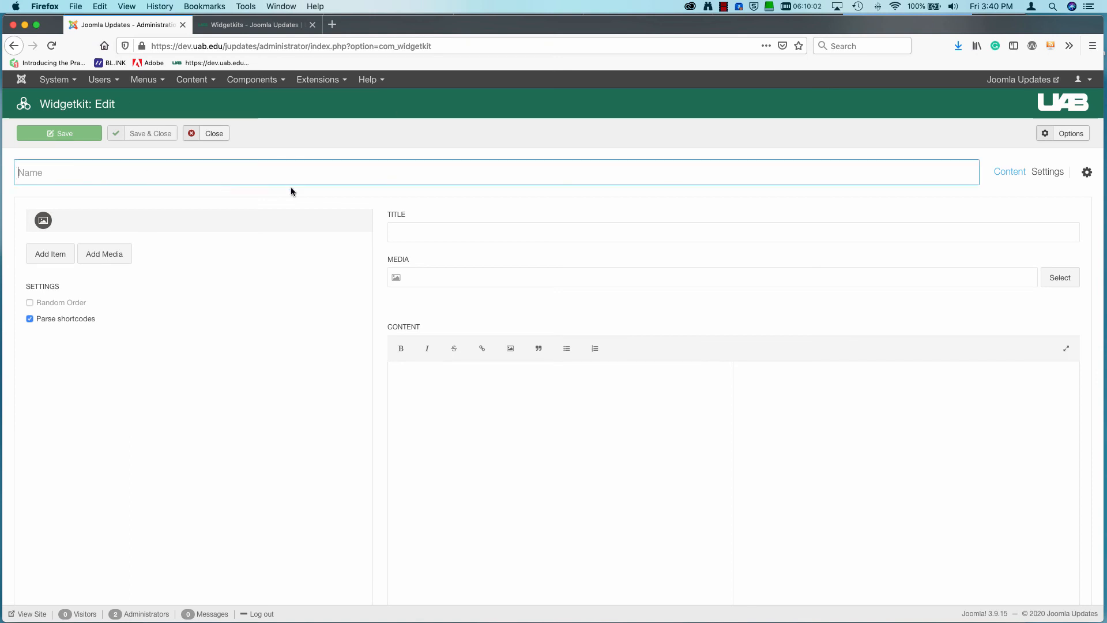
pyautogui.write('Perform')
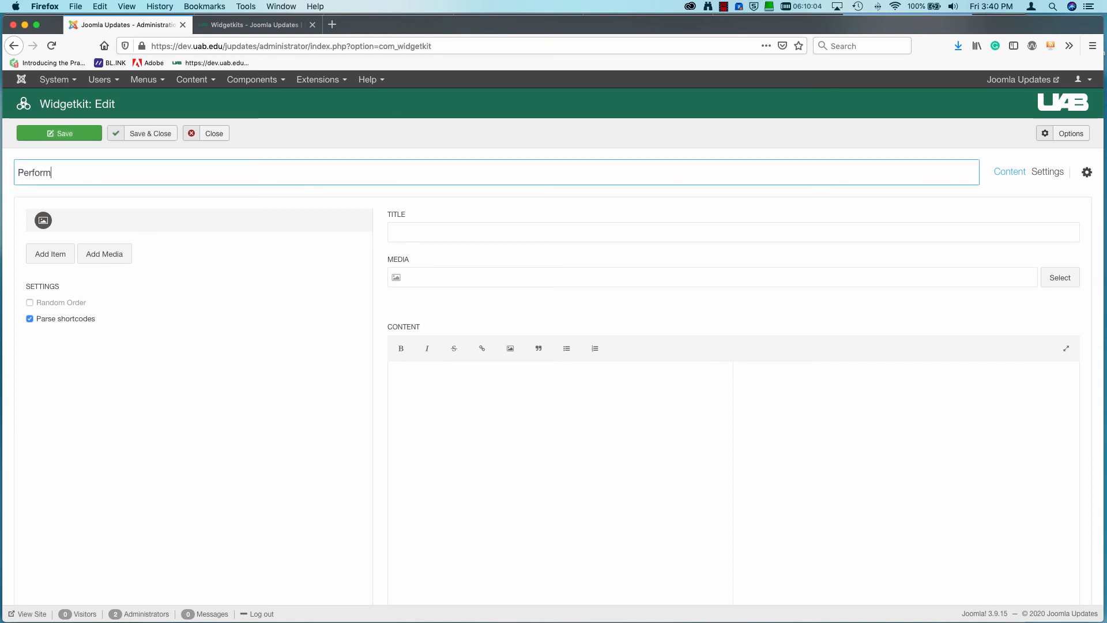
pyautogui.write('ance SH')
pyautogui.write('ild')
pyautogui.press('BackSpace')
pyautogui.press('BackSpace')
pyautogui.press('BackSpace')
pyautogui.write('lideshow')
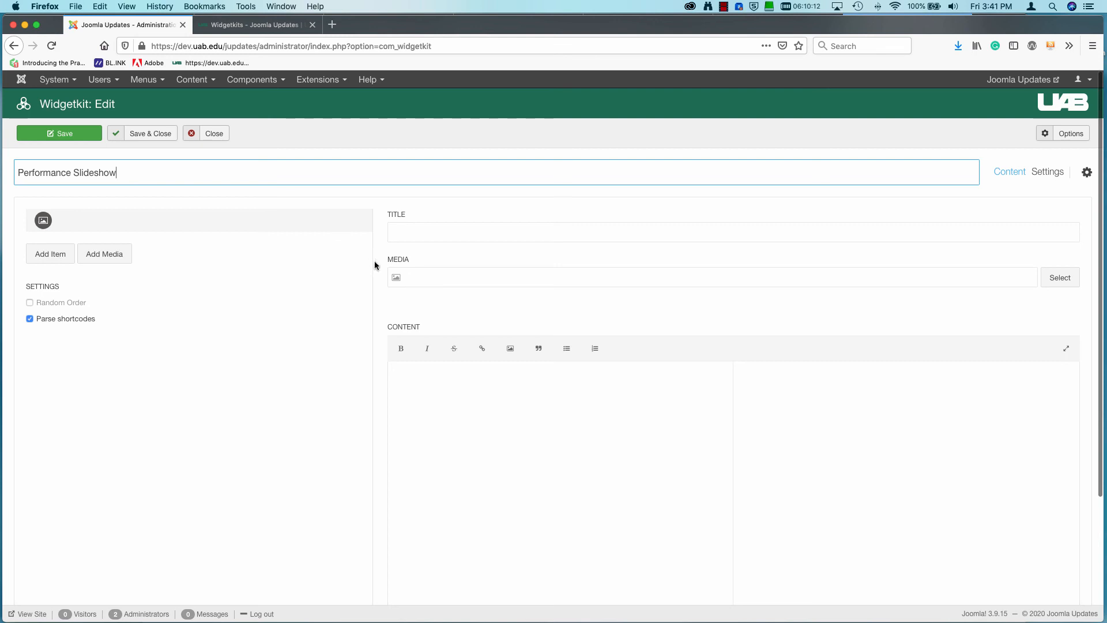
# Add all five images from the performances folder to the slideshow as media items.
pyautogui.click(112, 255)
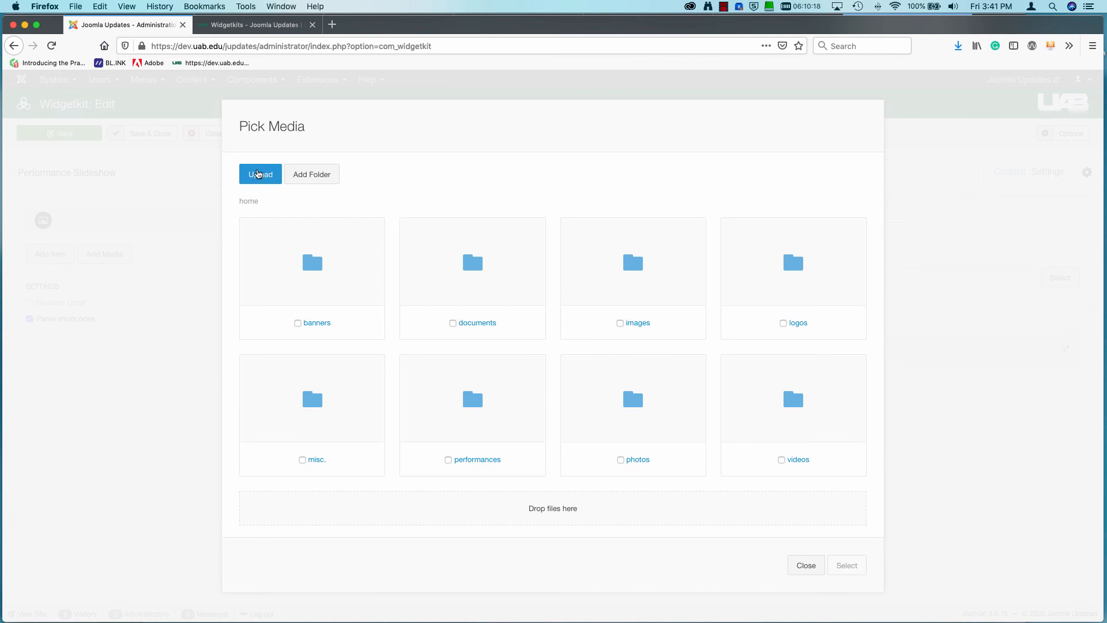
pyautogui.scroll(-3, 586, 307)
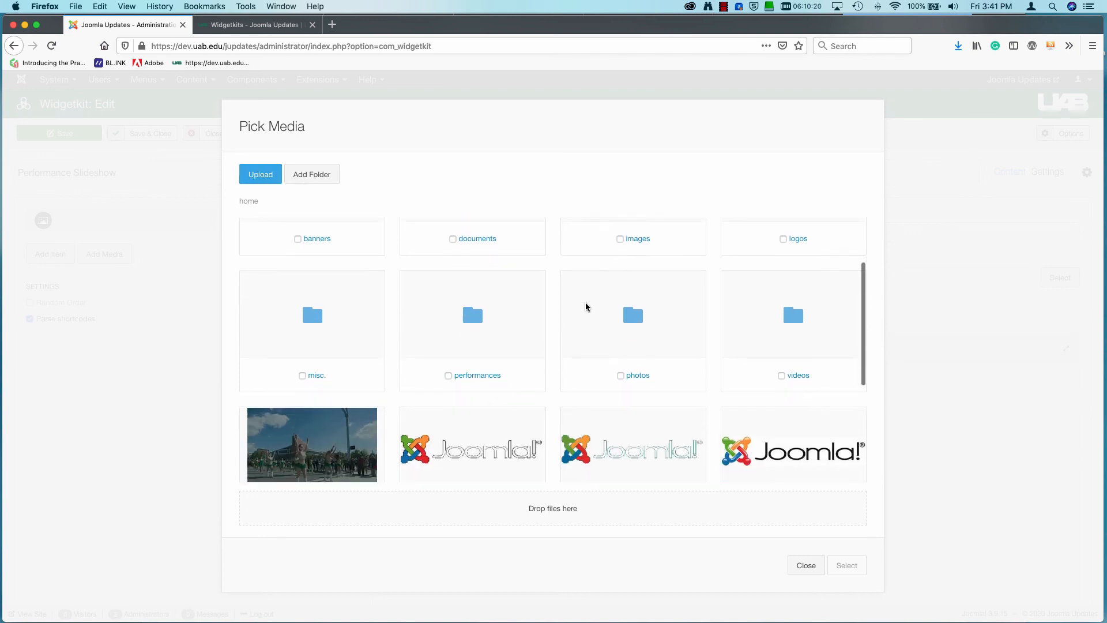
pyautogui.scroll(3, 586, 307)
pyautogui.scroll(-4, 586, 306)
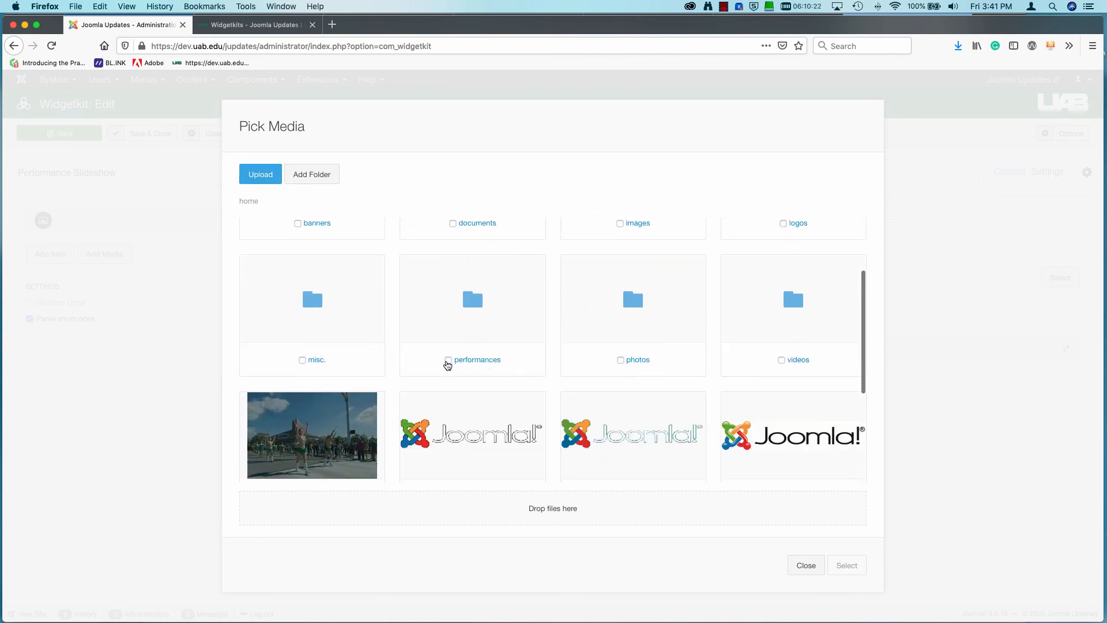
pyautogui.click(449, 360)
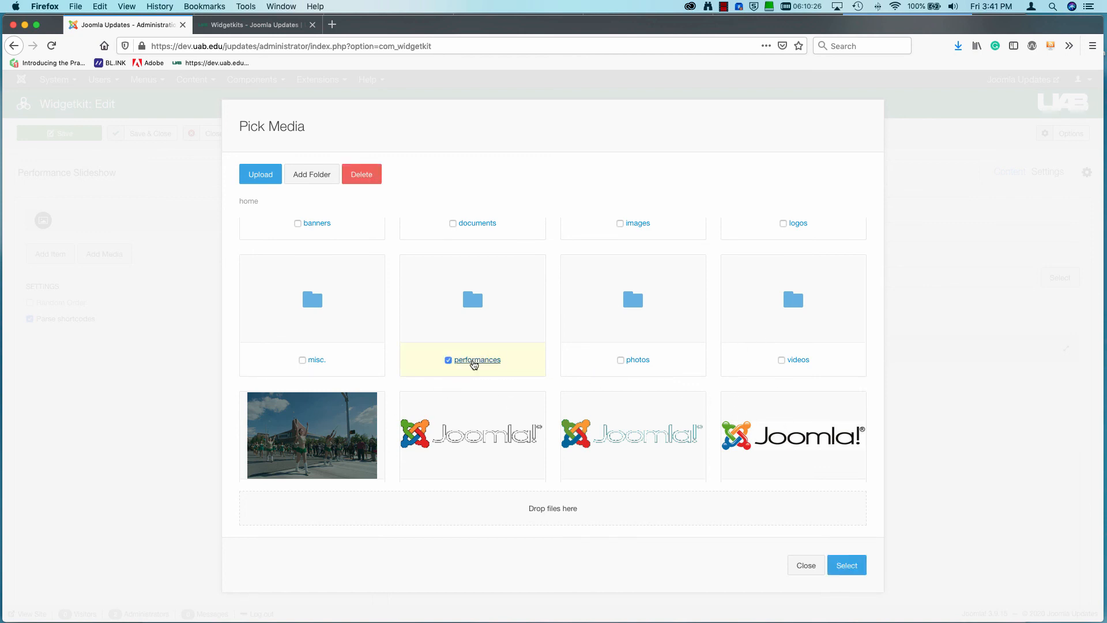
pyautogui.click(475, 361)
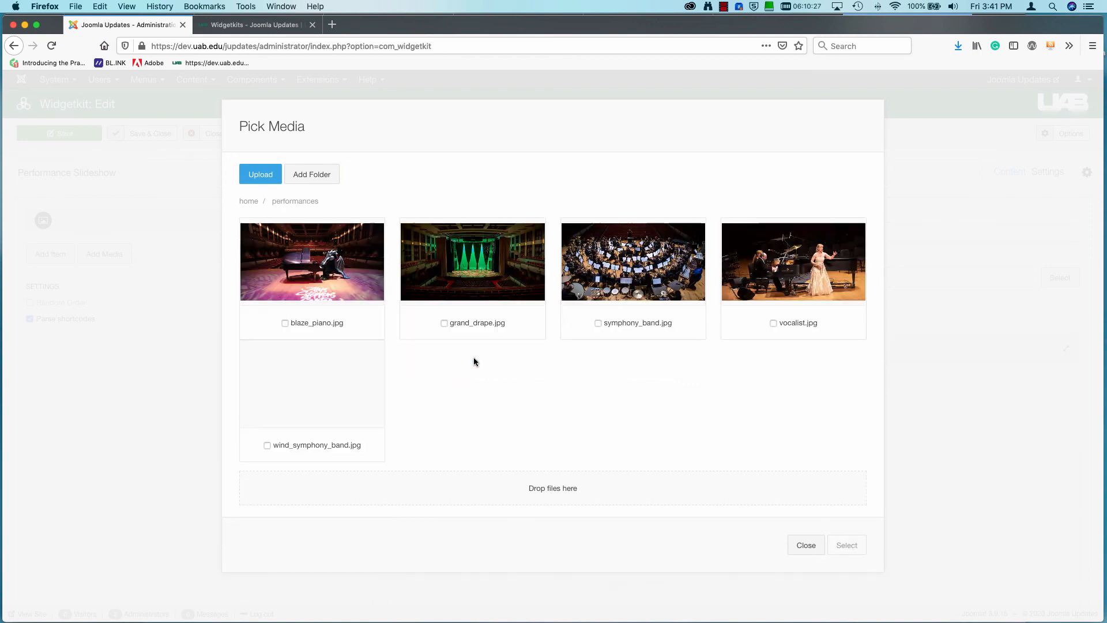
pyautogui.click(285, 323)
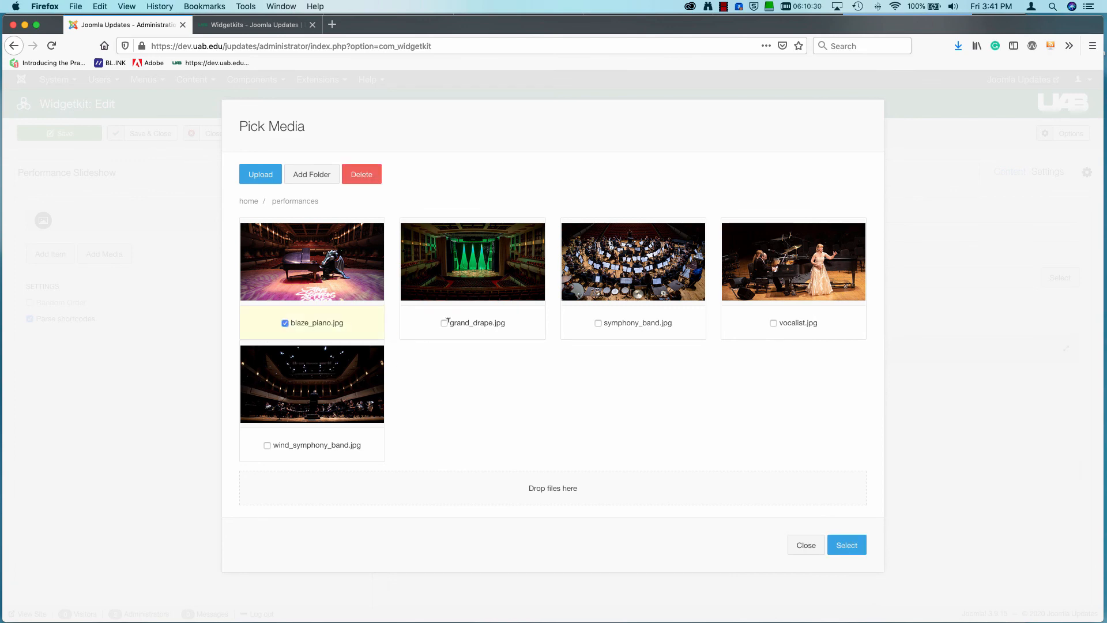
pyautogui.click(444, 323)
pyautogui.click(444, 323)
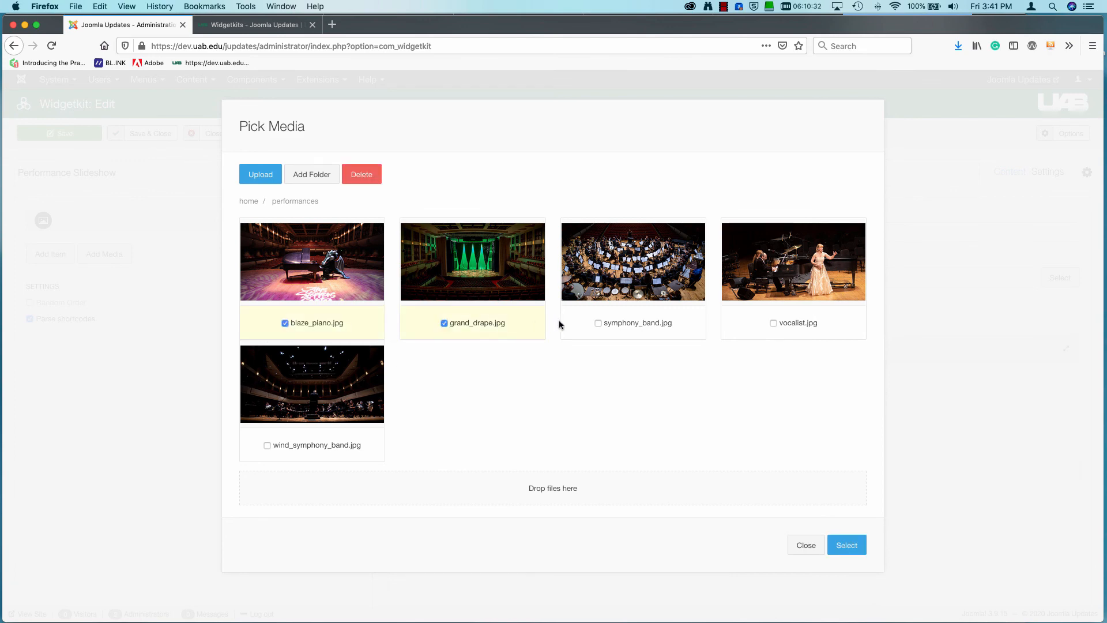
pyautogui.click(598, 323)
pyautogui.click(773, 323)
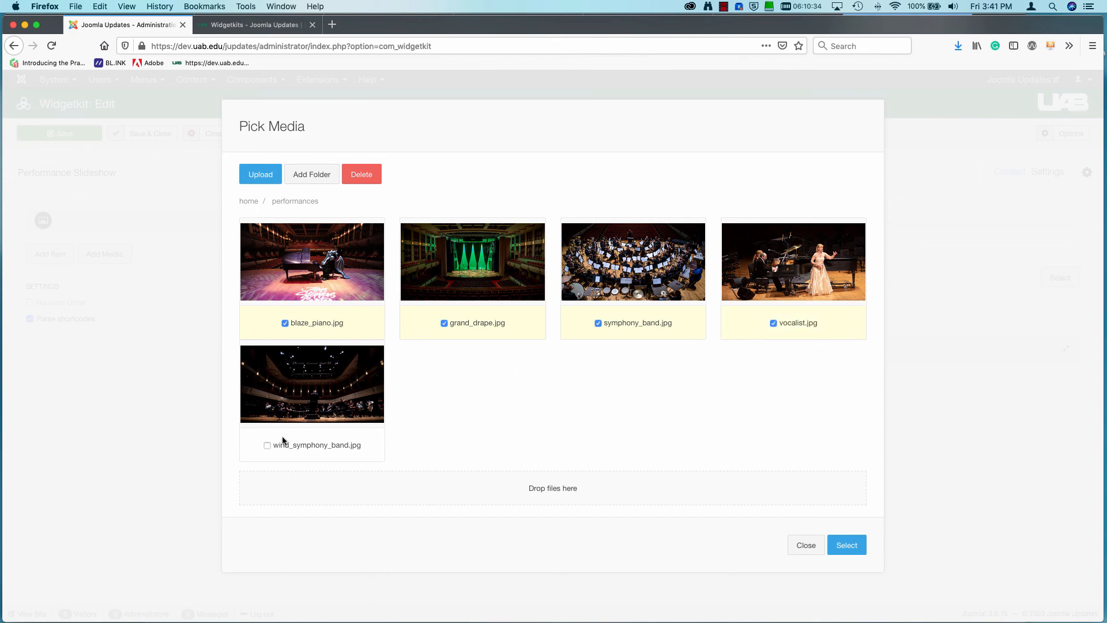
pyautogui.click(267, 445)
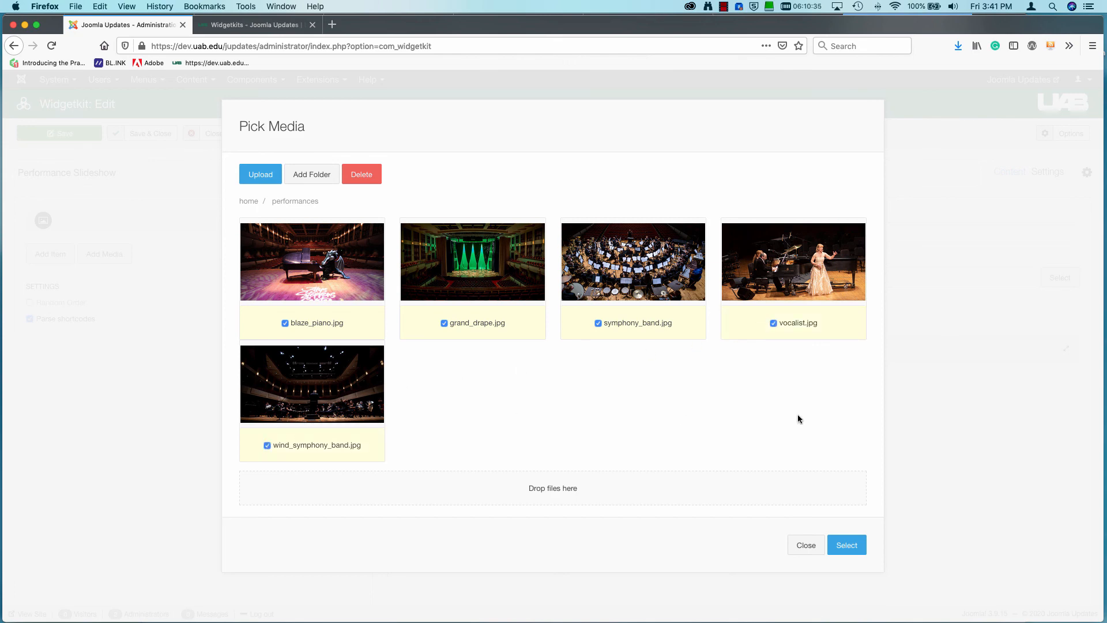
pyautogui.click(852, 550)
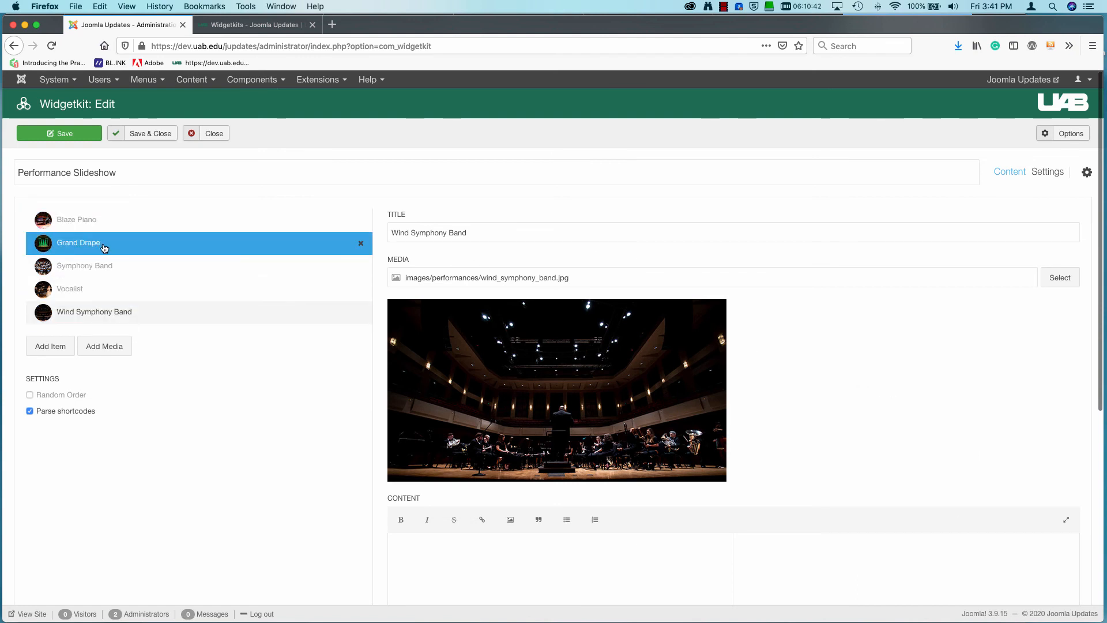
# Check the title and media image of each of the five slideshow items.
pyautogui.click(100, 222)
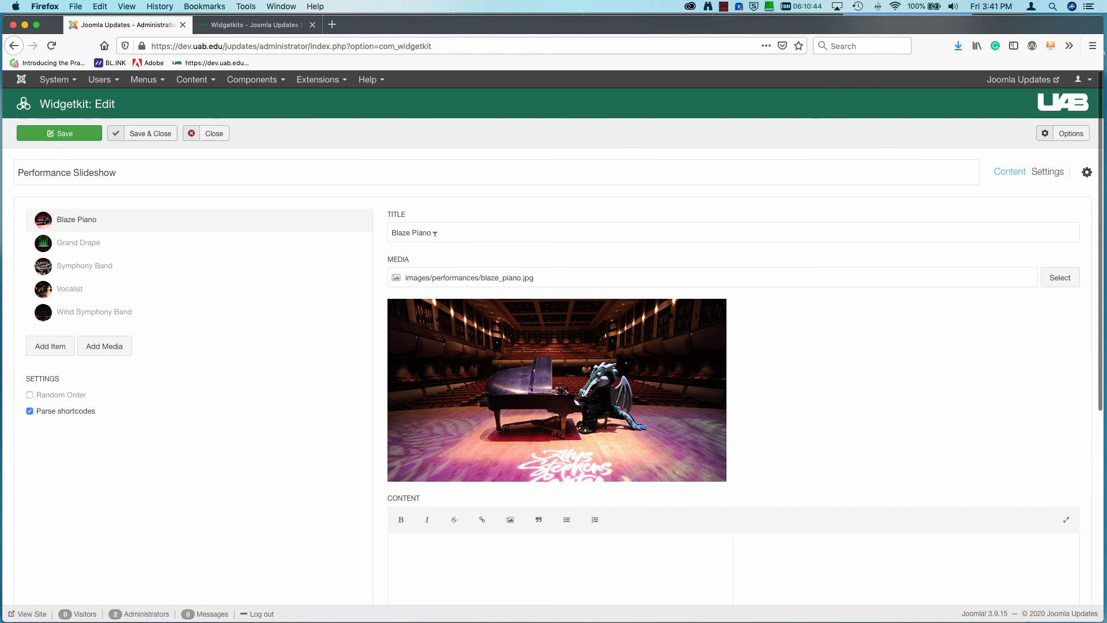
pyautogui.click(180, 246)
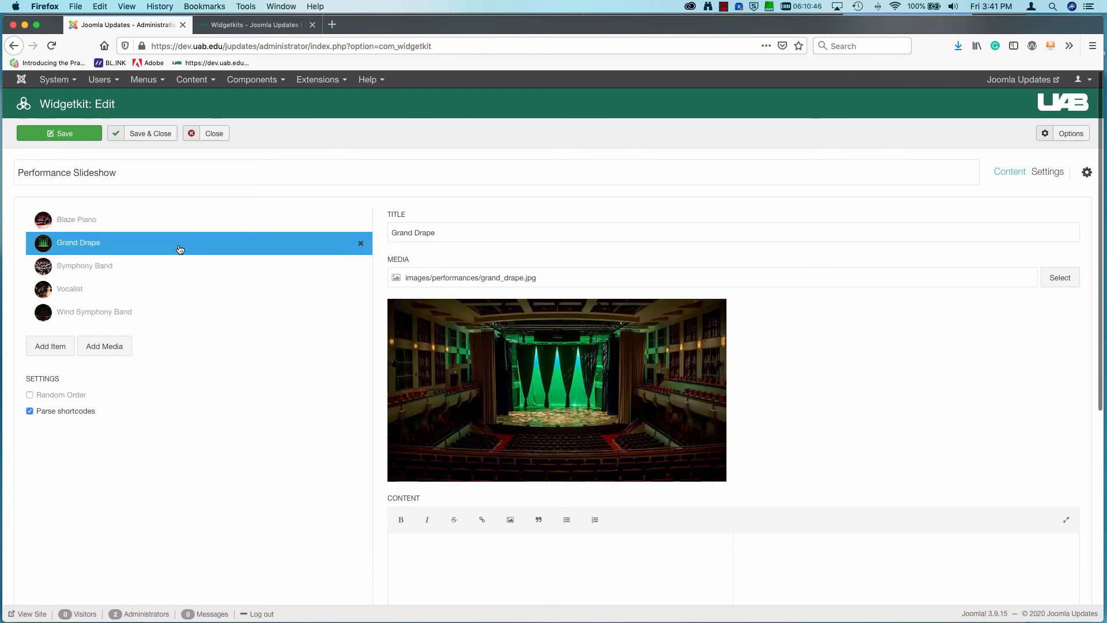
pyautogui.click(152, 274)
pyautogui.click(140, 291)
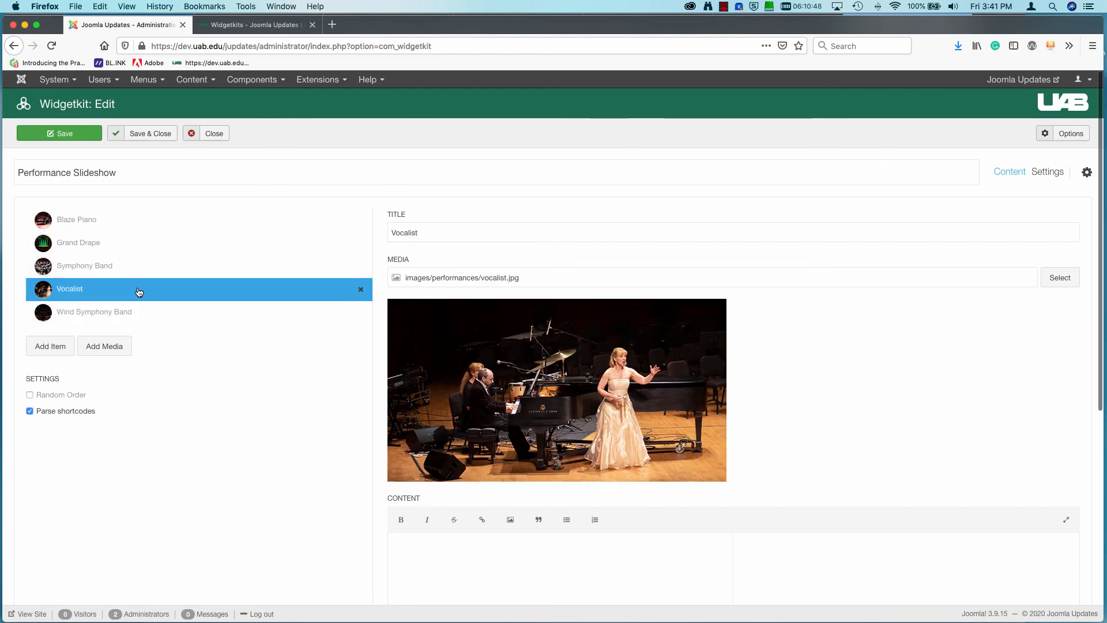
pyautogui.click(139, 315)
# Enter "This is some content." as the content of the Blaze Piano item.
pyautogui.click(110, 224)
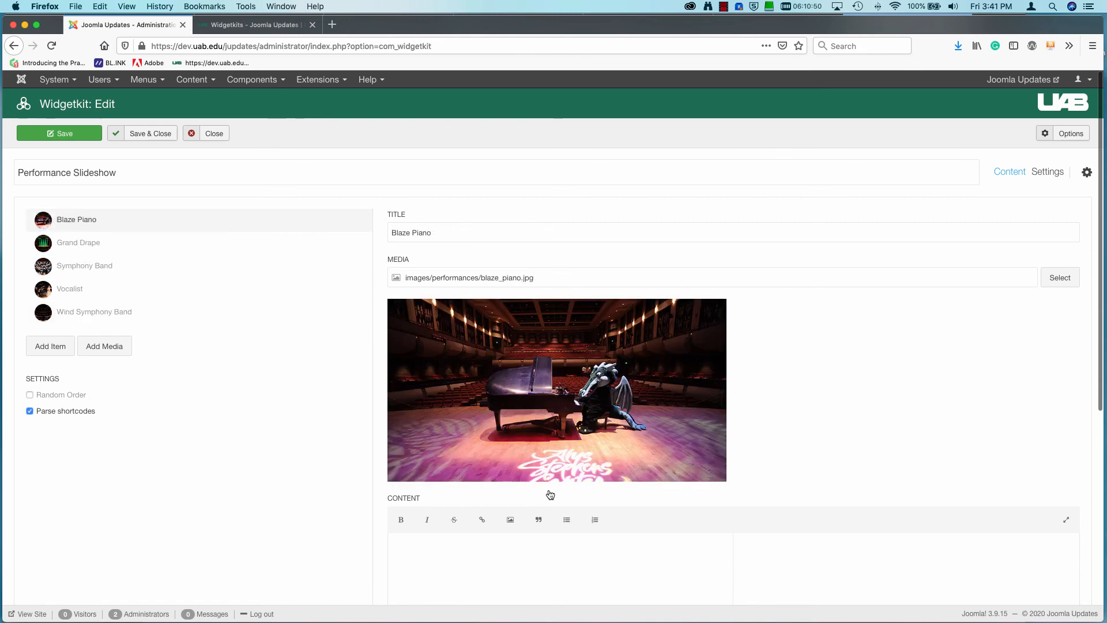
pyautogui.scroll(-2, 595, 507)
pyautogui.scroll(-2, 595, 507)
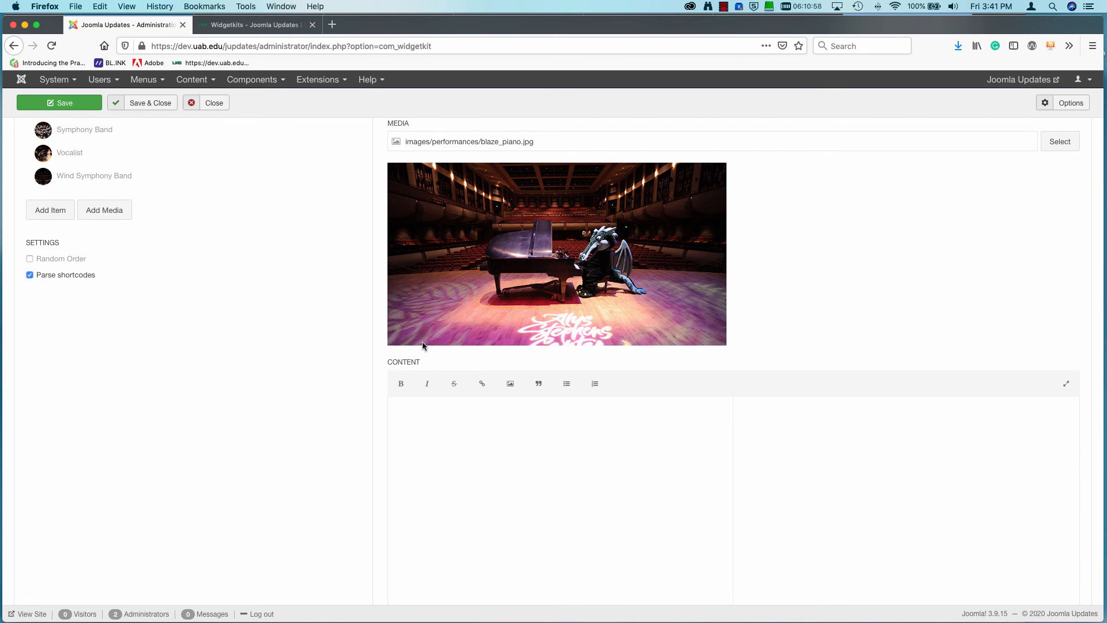
pyautogui.click(409, 411)
pyautogui.write('This is some content.')
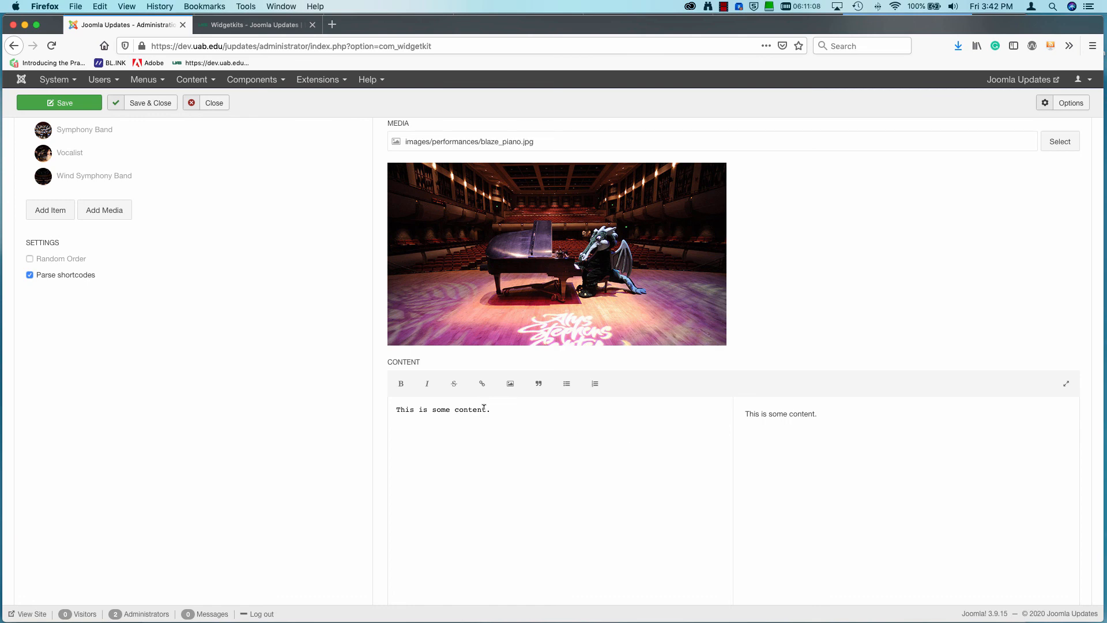
# Copy Blaze Piano's content text into the content of the Grand Drape and Symphony Band items.
pyautogui.moveTo(491, 410); pyautogui.dragTo(353, 414)
pyautogui.press('super+c')
pyautogui.scroll(3, 126, 204)
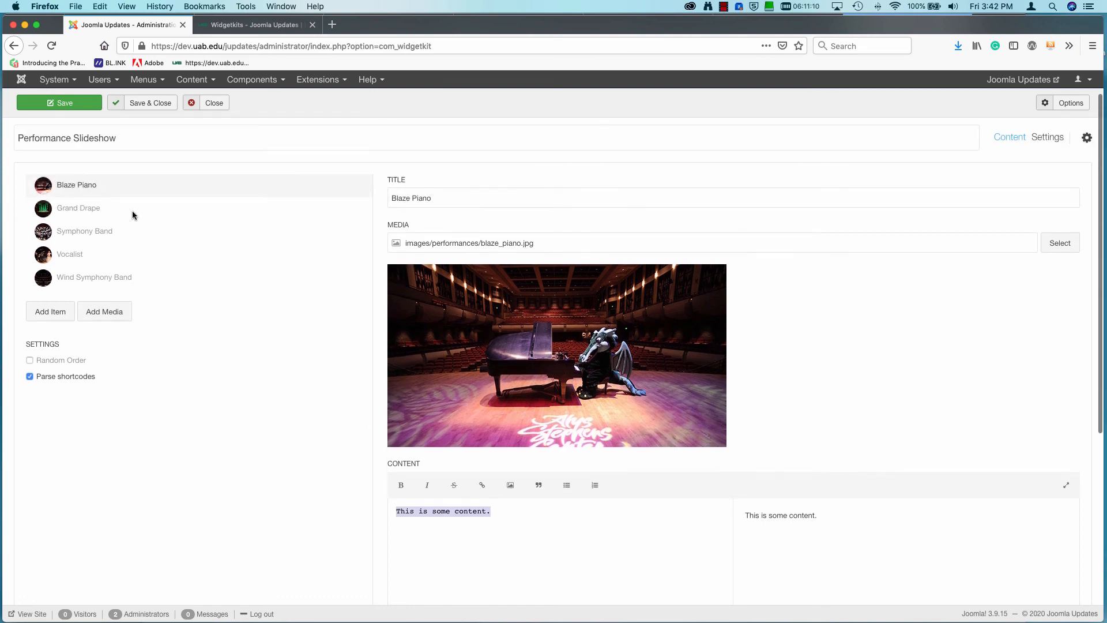
pyautogui.click(133, 211)
pyautogui.click(469, 514)
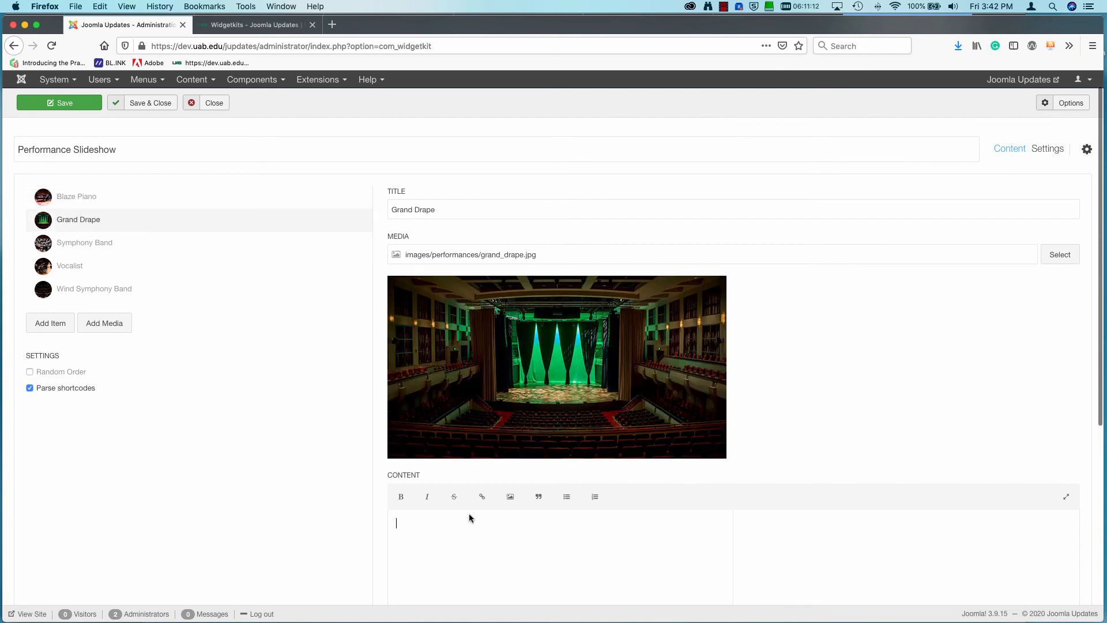
pyautogui.press('super+v')
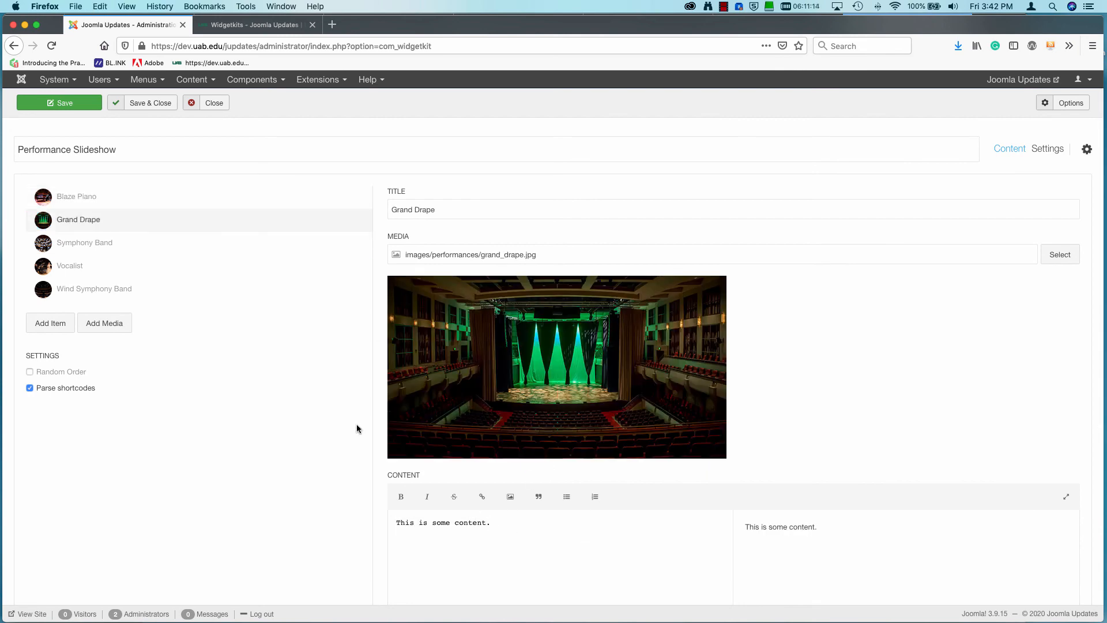
pyautogui.click(93, 243)
pyautogui.click(499, 523)
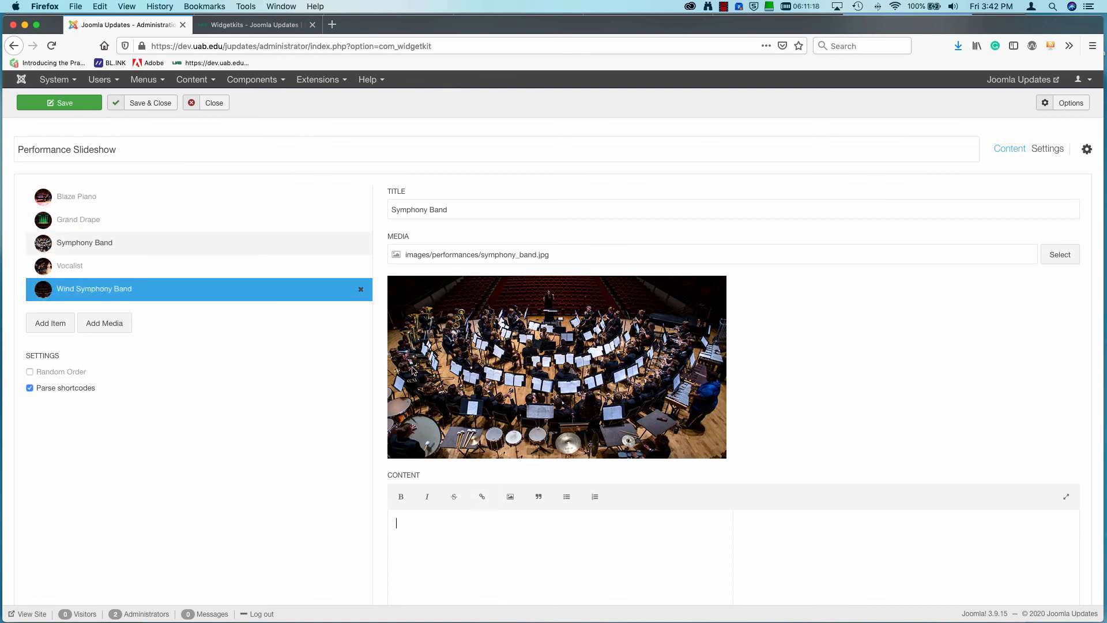
pyautogui.write('This is some content.')
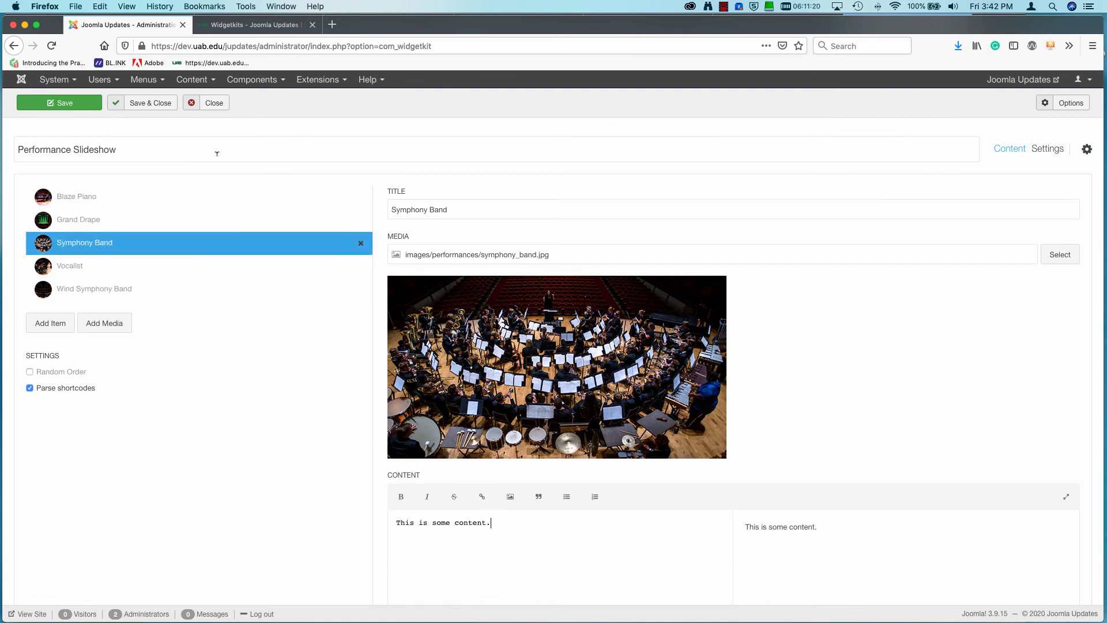
# Set the slideshow's navigation to Thumbnails in the widget settings.
pyautogui.scroll(1, 265, 265)
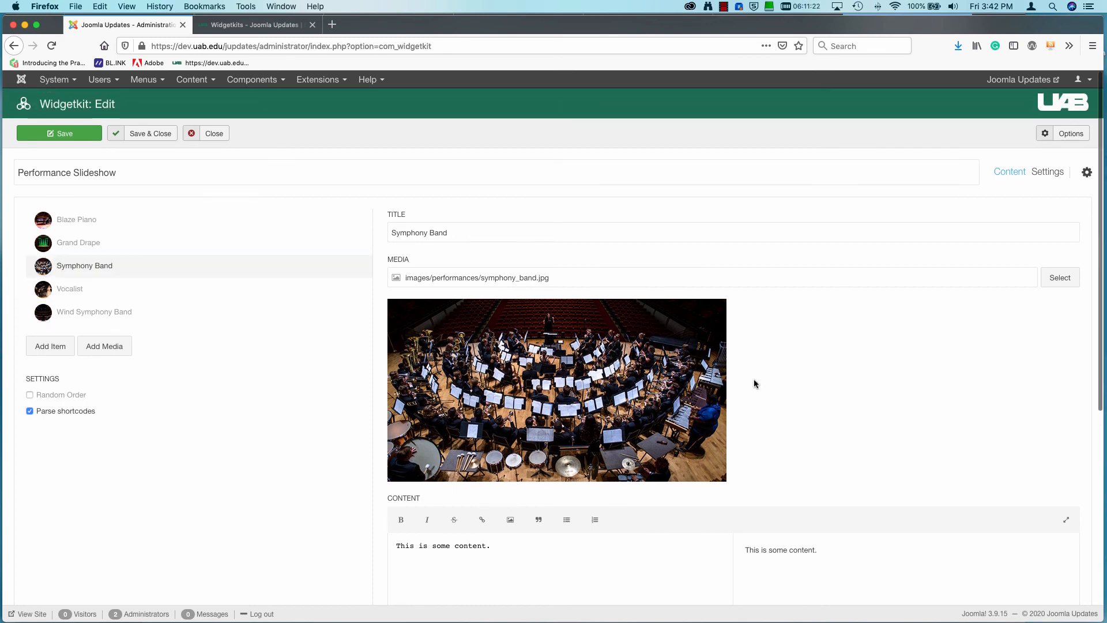
pyautogui.click(1048, 172)
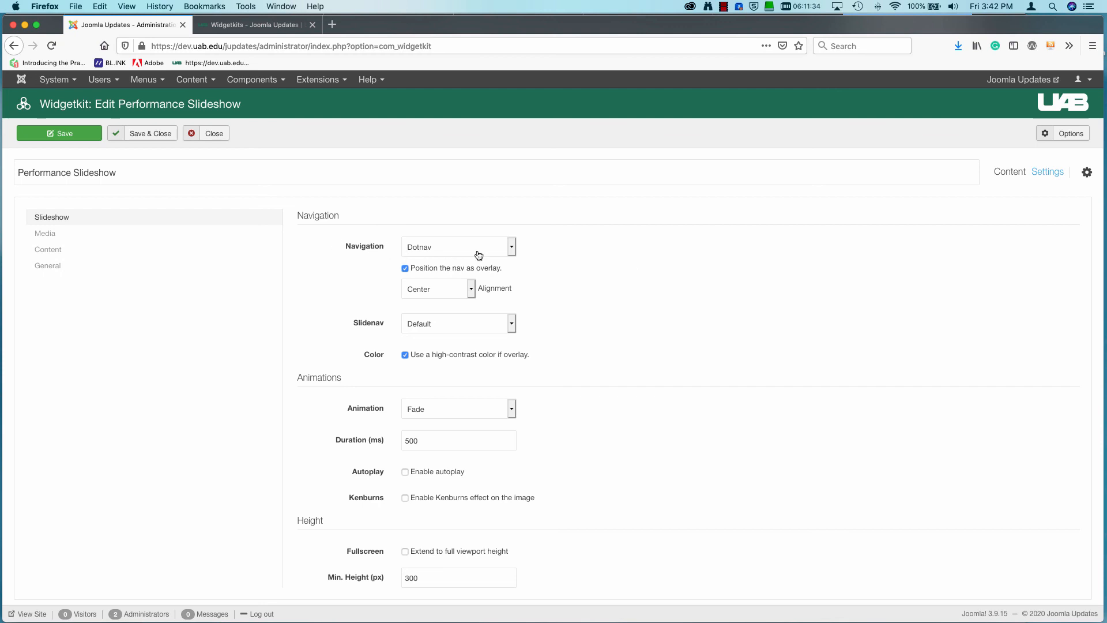
pyautogui.click(511, 248)
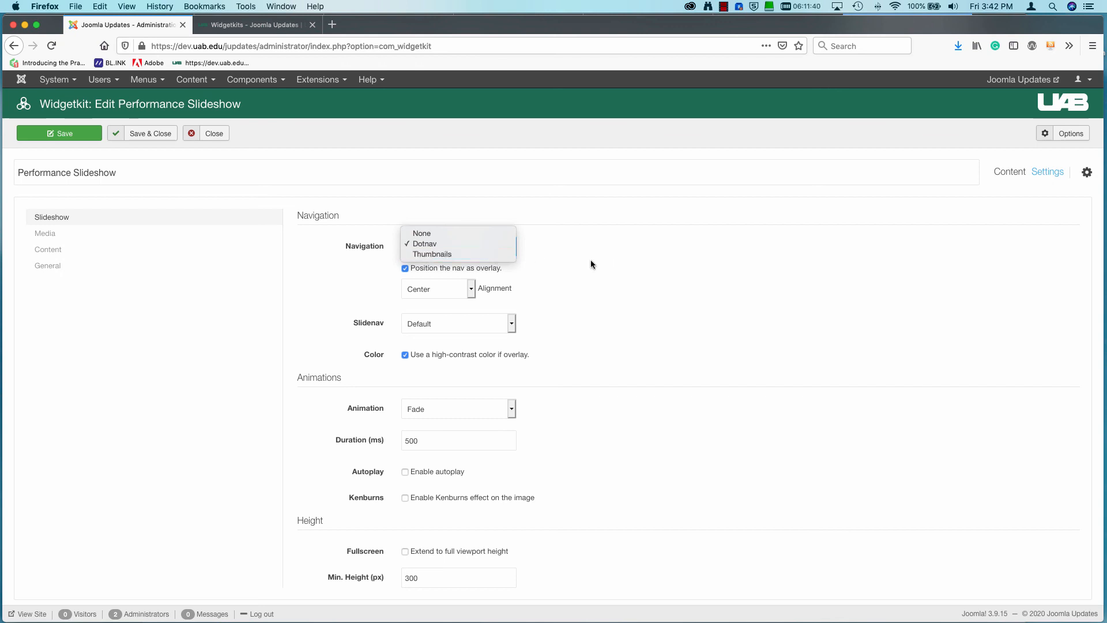
pyautogui.click(490, 254)
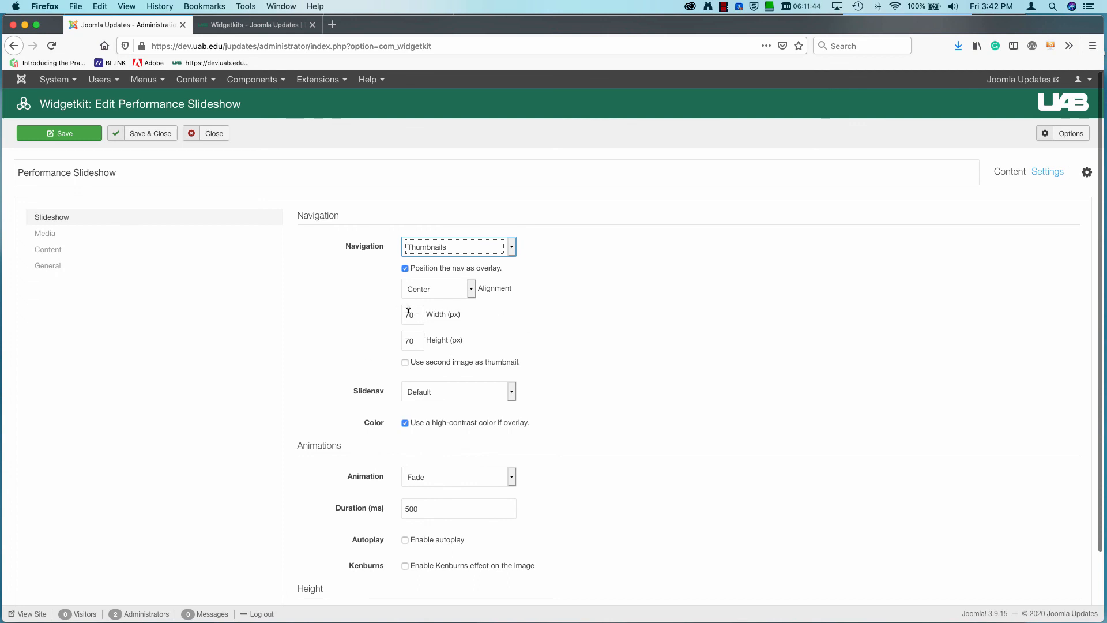
pyautogui.scroll(-2, 590, 389)
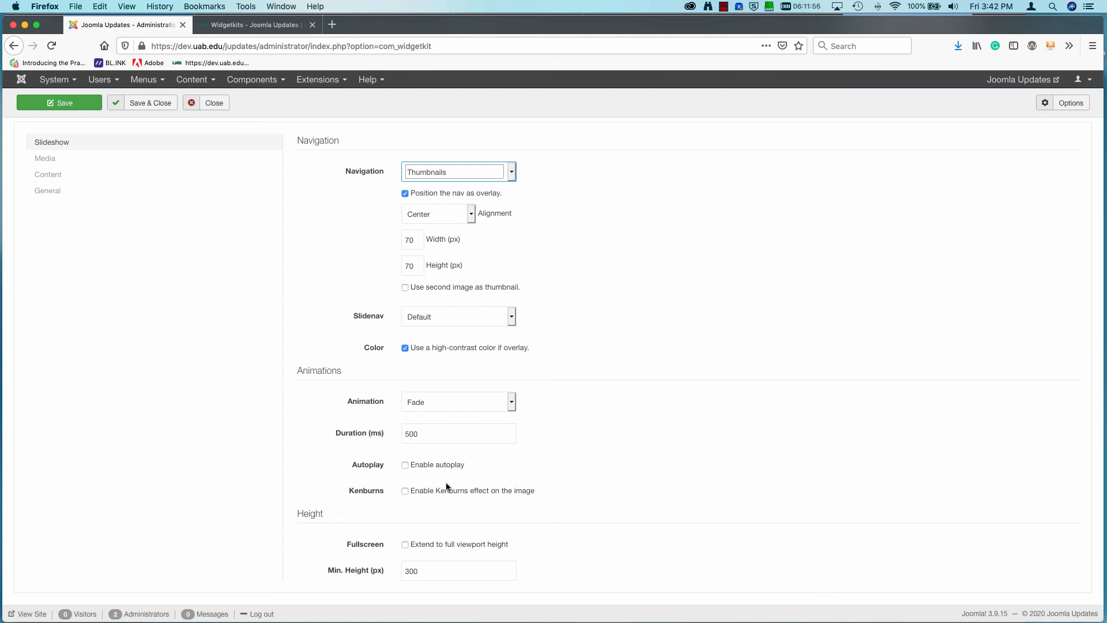
pyautogui.scroll(1, 520, 476)
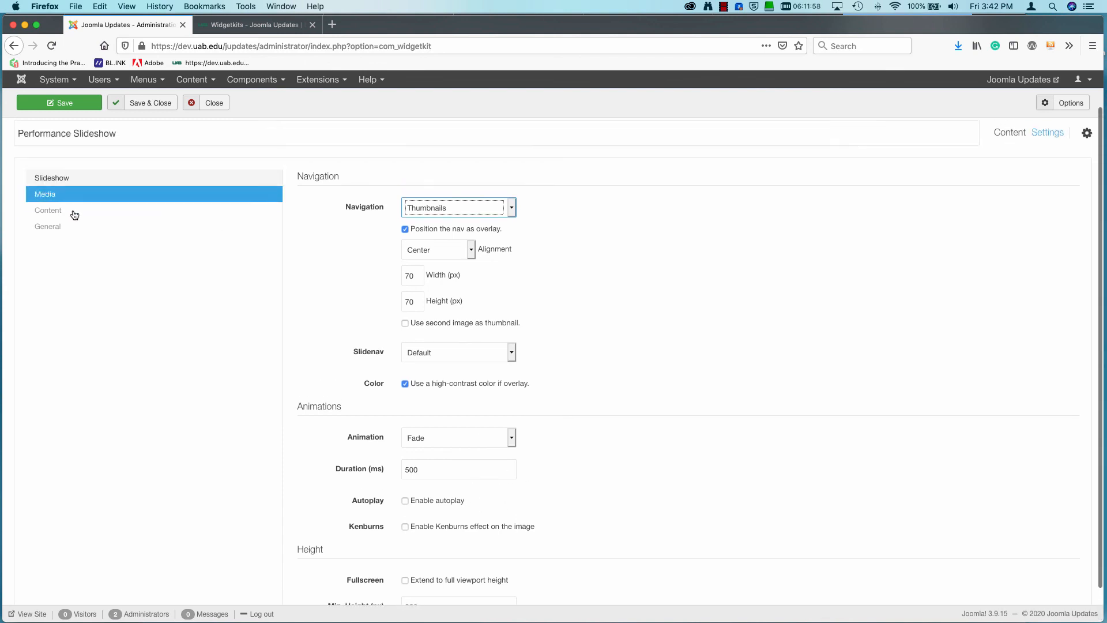
pyautogui.scroll(-1, 608, 420)
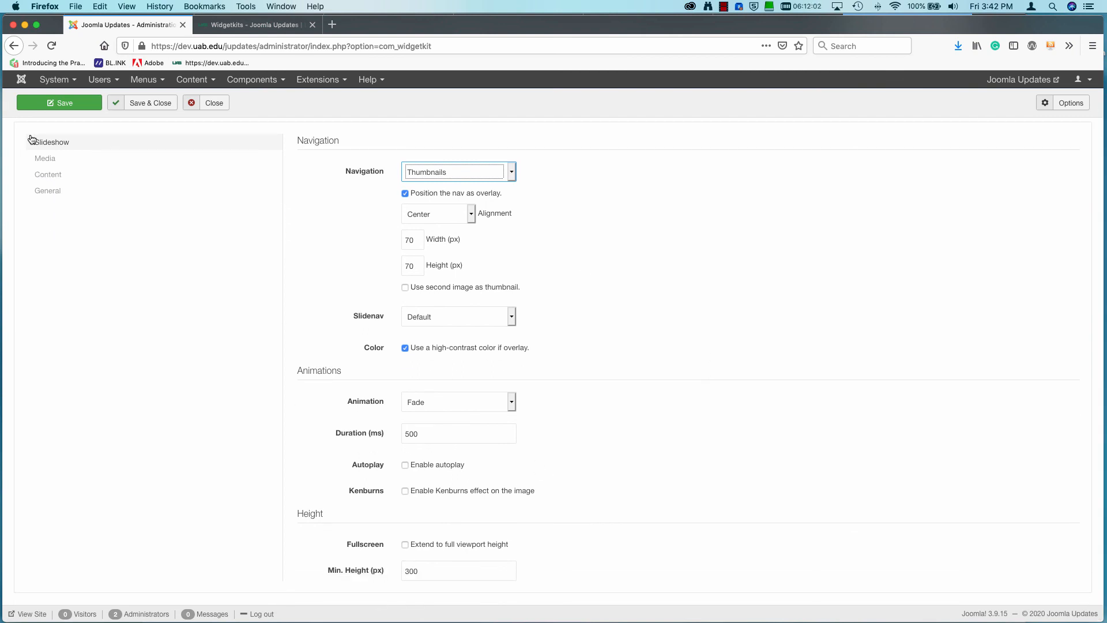
# Set the content size to H4 and turn off the badge and link display in the slideshow's content settings.
pyautogui.click(55, 164)
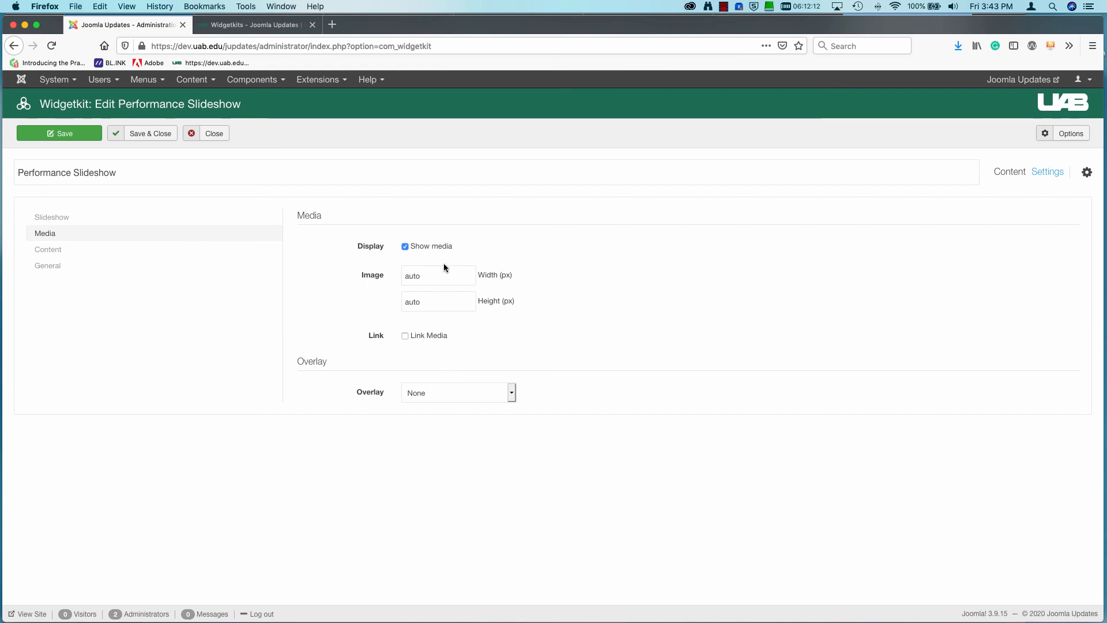
pyautogui.click(57, 250)
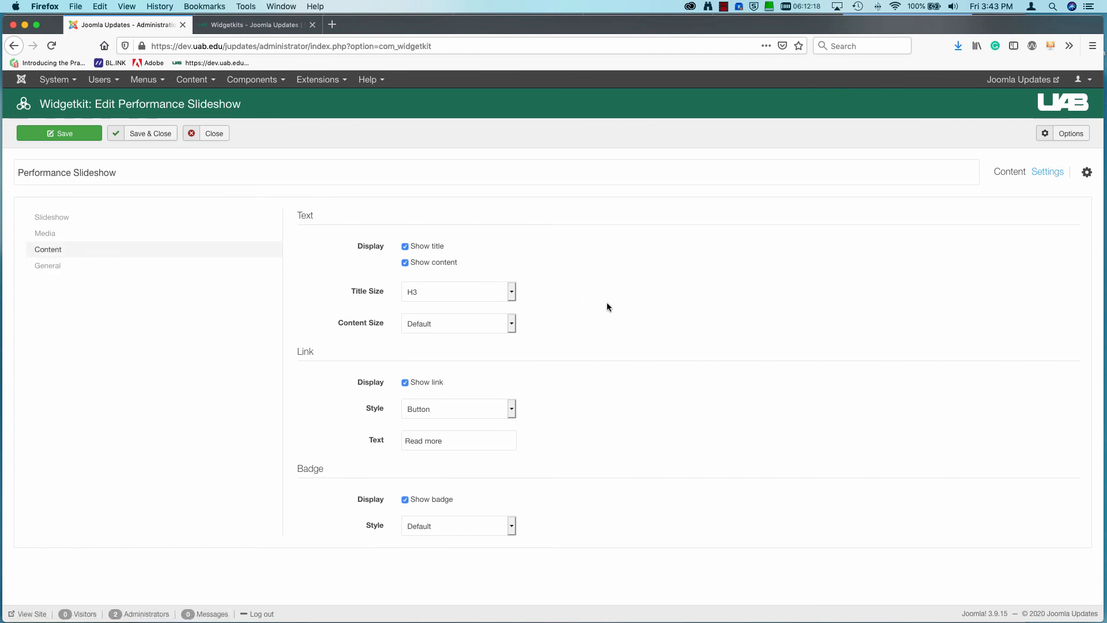
pyautogui.click(406, 500)
pyautogui.click(468, 324)
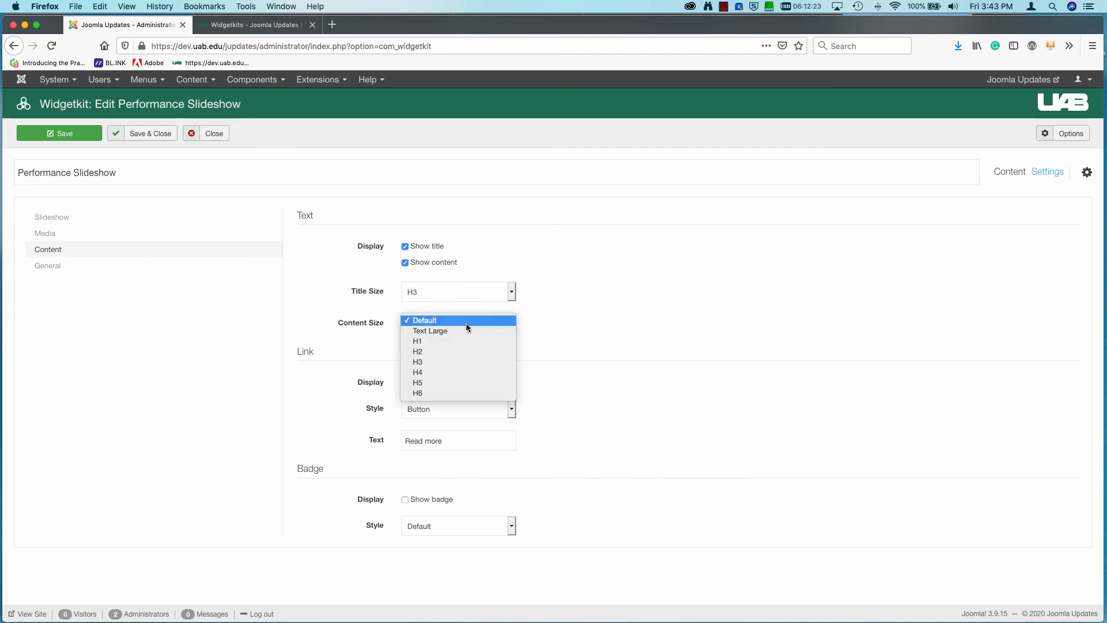
pyautogui.click(450, 372)
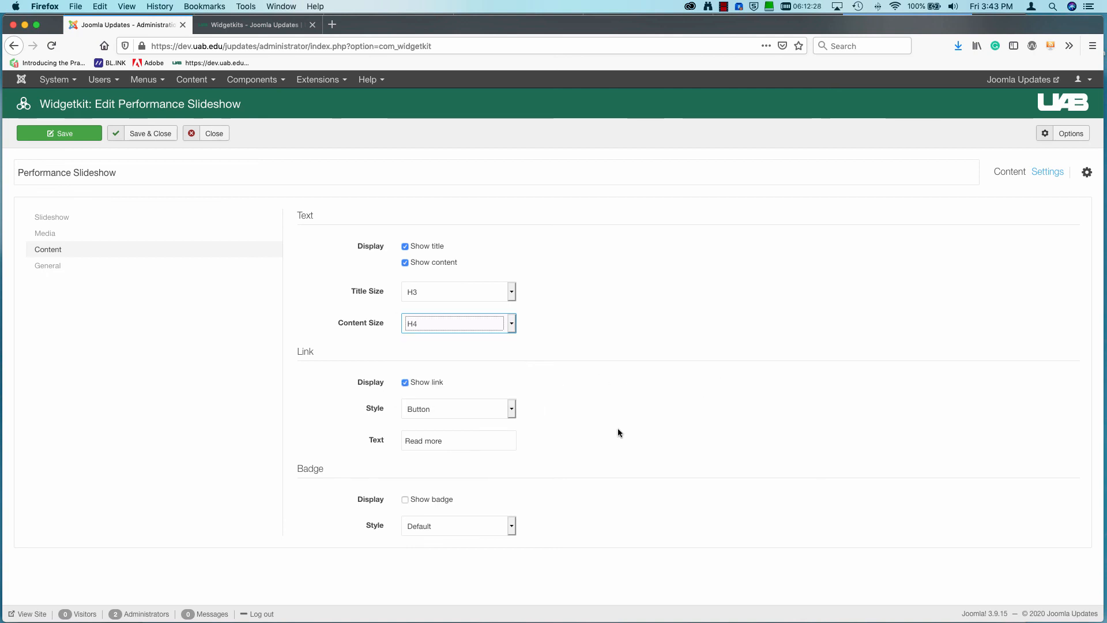
pyautogui.click(410, 384)
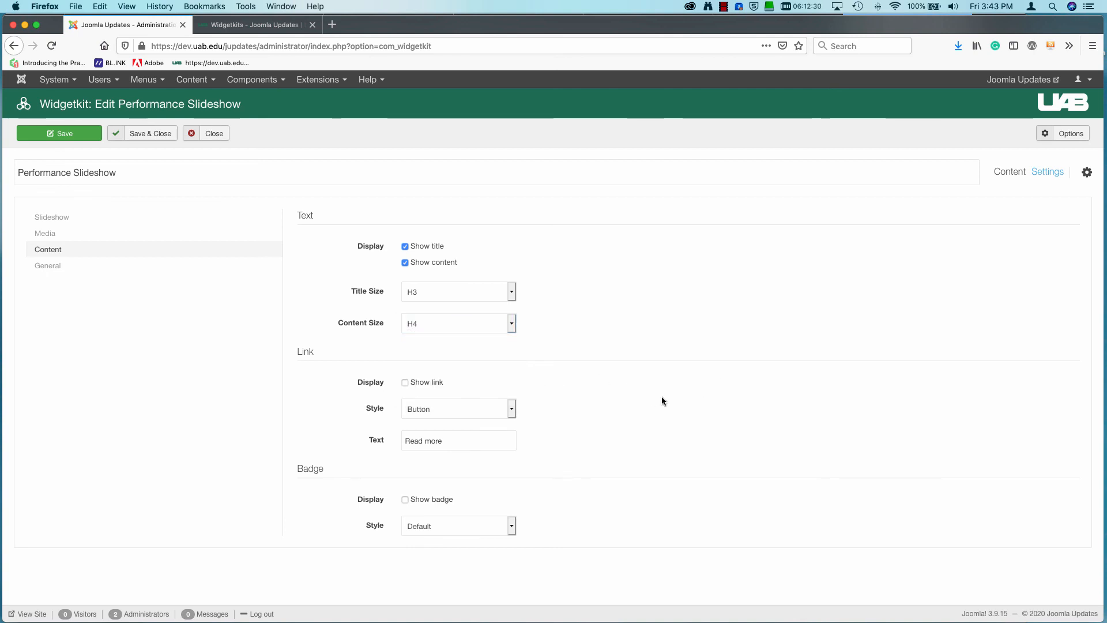
# Set the slideshow's media overlay to Bottom with the Fade animation, and save and close the widget.
pyautogui.click(57, 268)
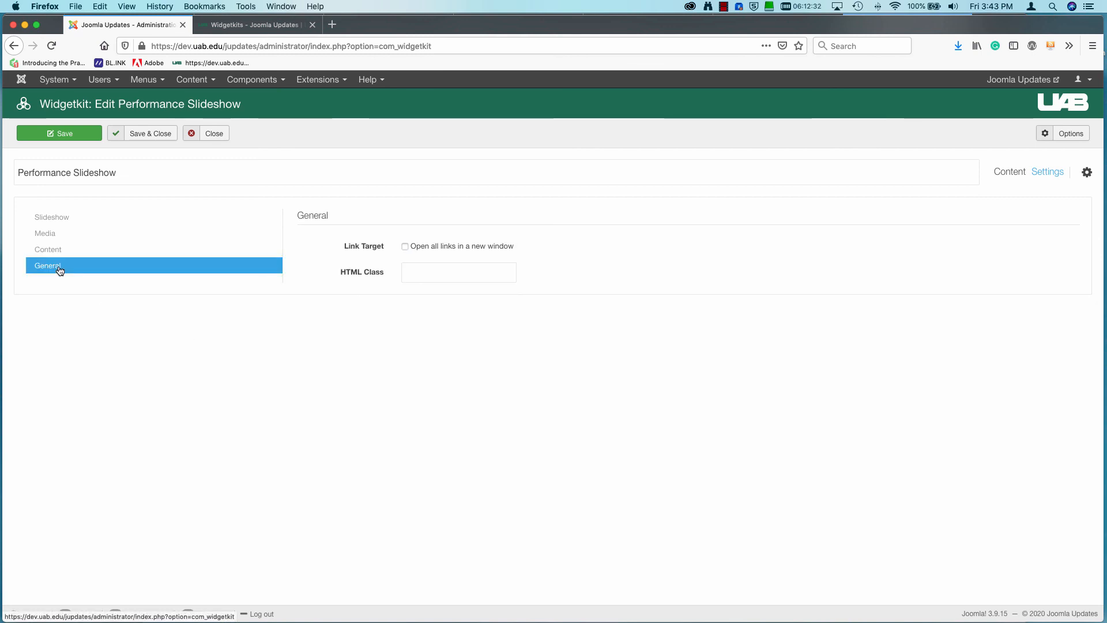
pyautogui.click(54, 217)
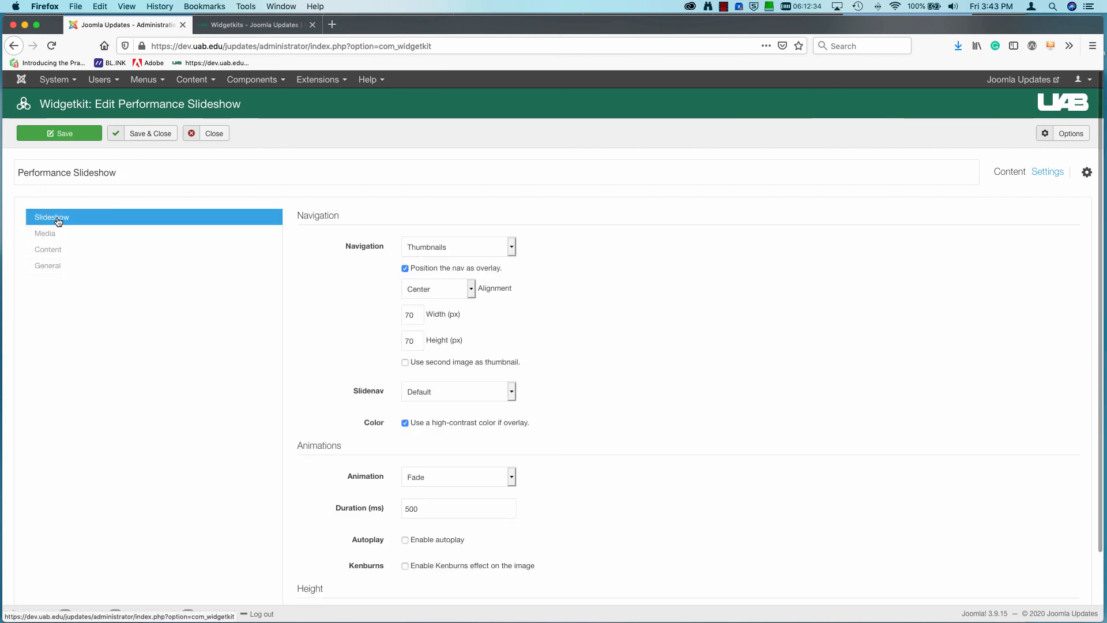
pyautogui.scroll(-2, 663, 346)
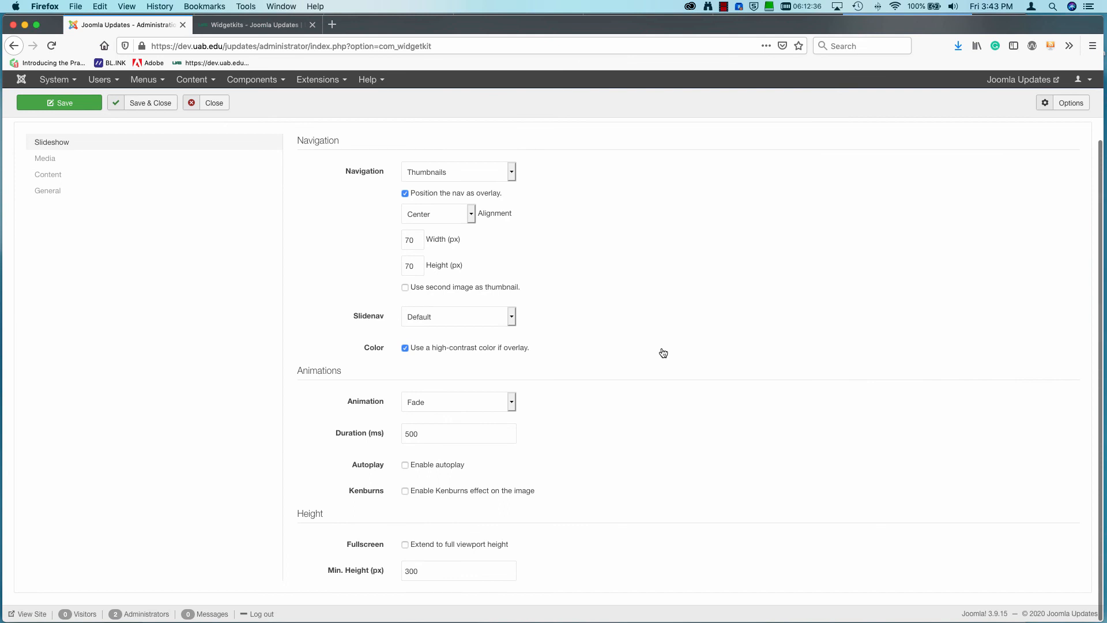
pyautogui.scroll(2, 663, 353)
pyautogui.click(134, 237)
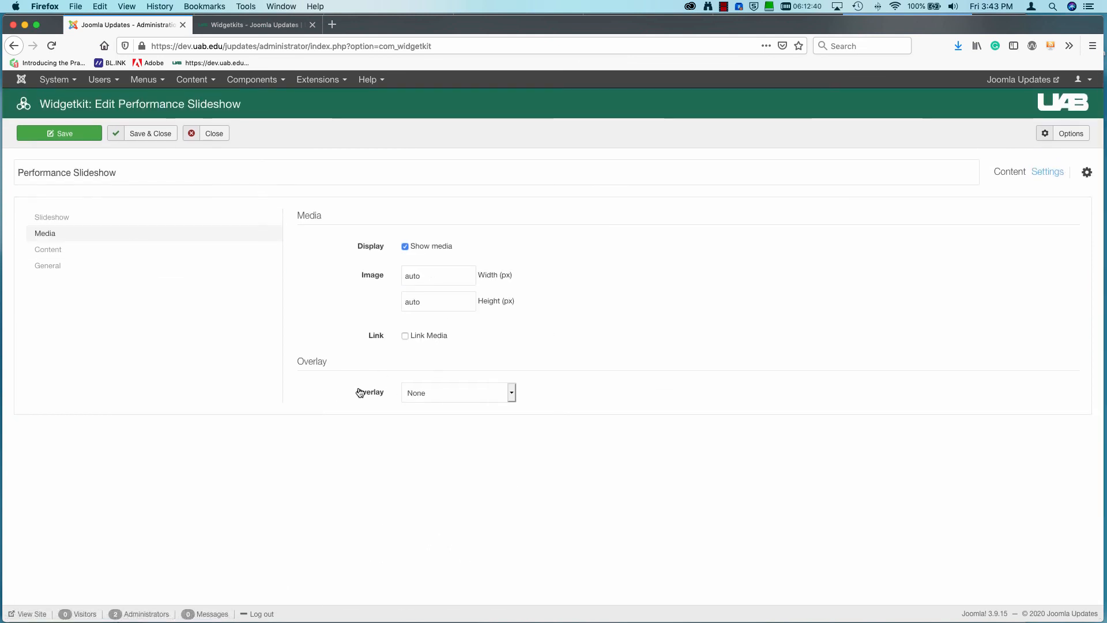
pyautogui.click(513, 393)
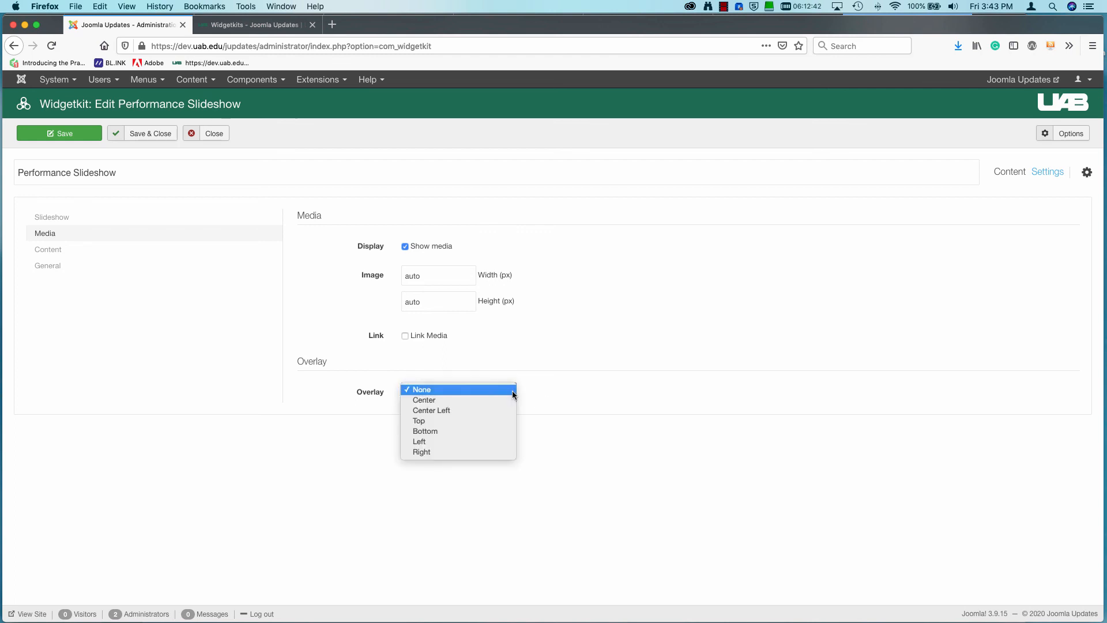
pyautogui.click(467, 434)
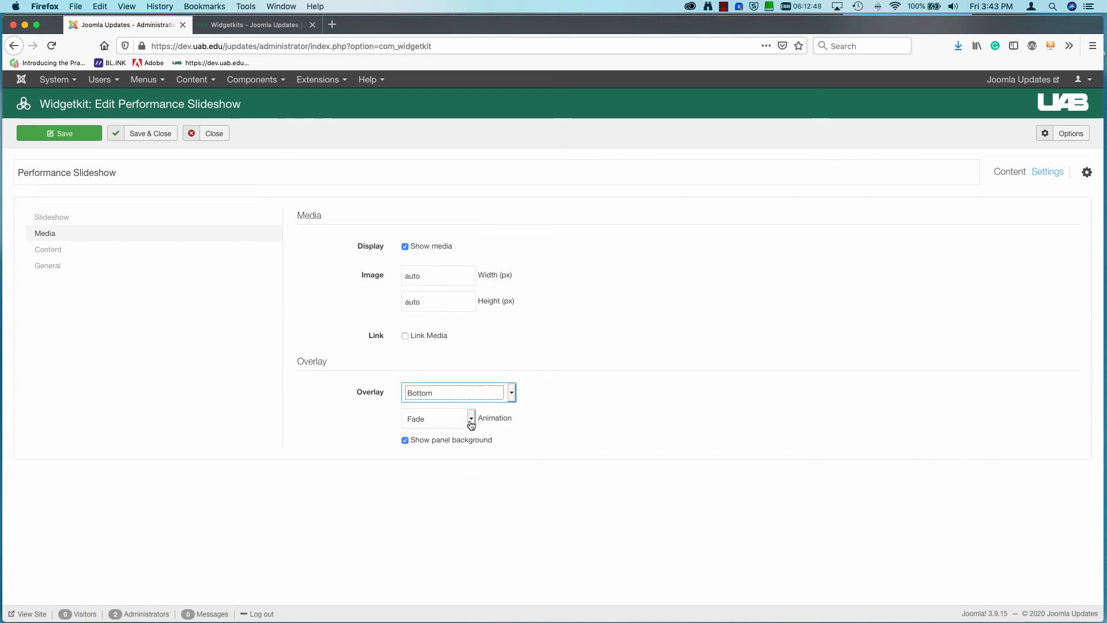
pyautogui.click(470, 422)
pyautogui.click(471, 422)
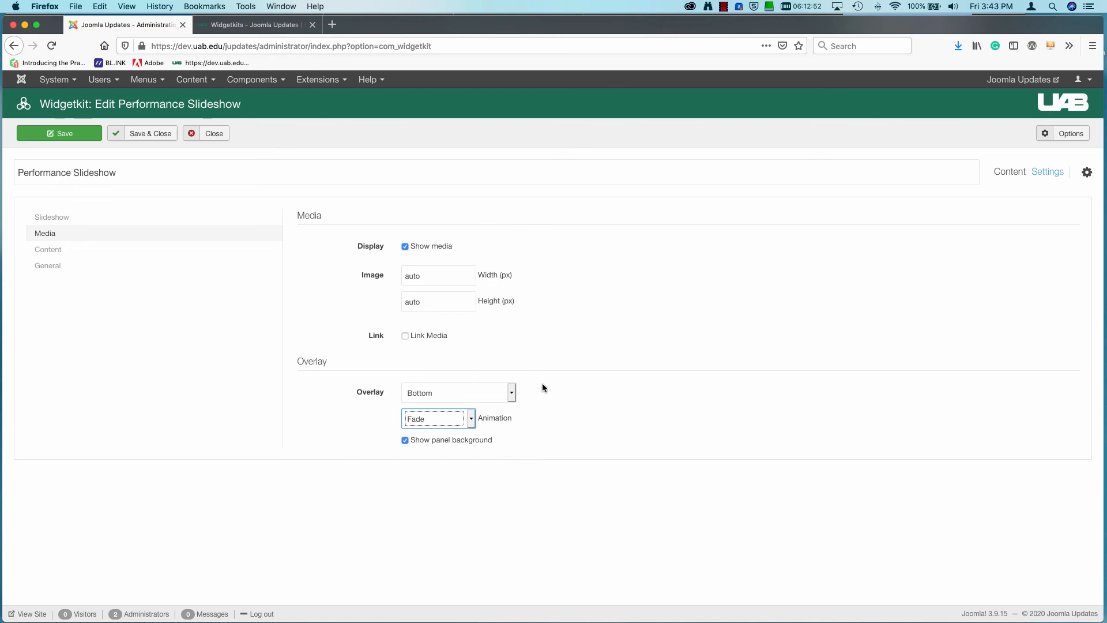
pyautogui.click(50, 135)
pyautogui.click(151, 135)
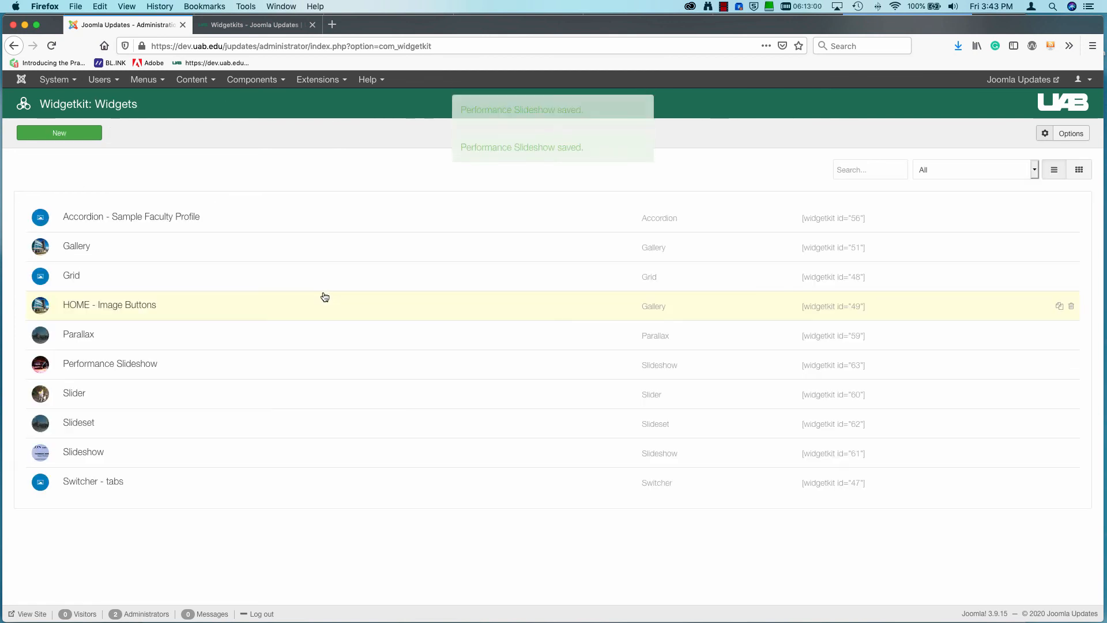
# Open the Widgetkit Examples article for editing from the site's article list.
pyautogui.click(196, 81)
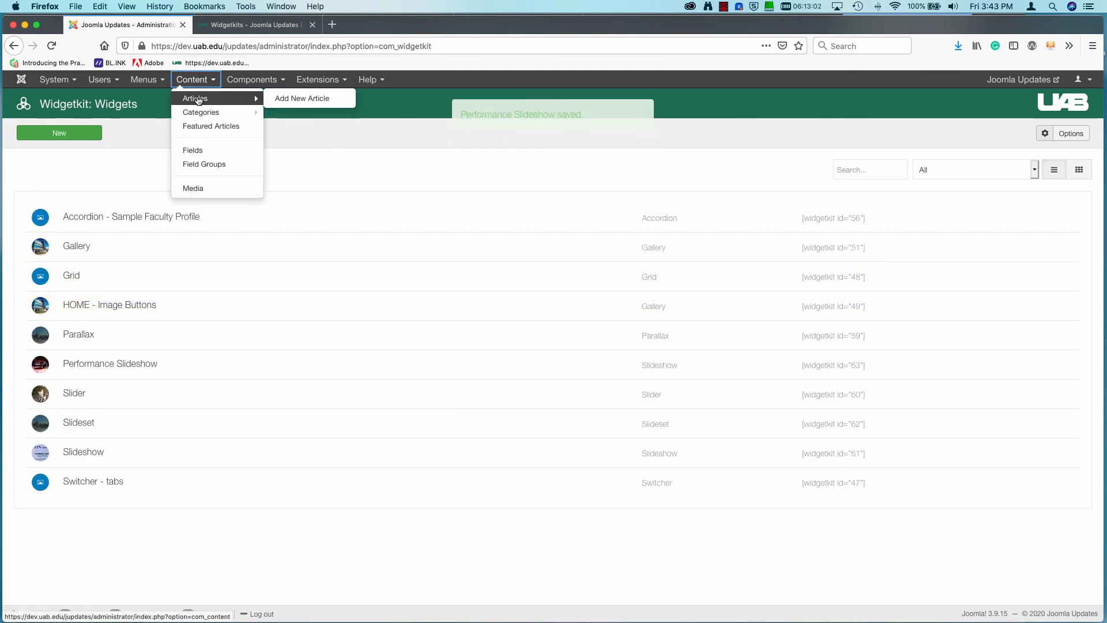
pyautogui.click(195, 99)
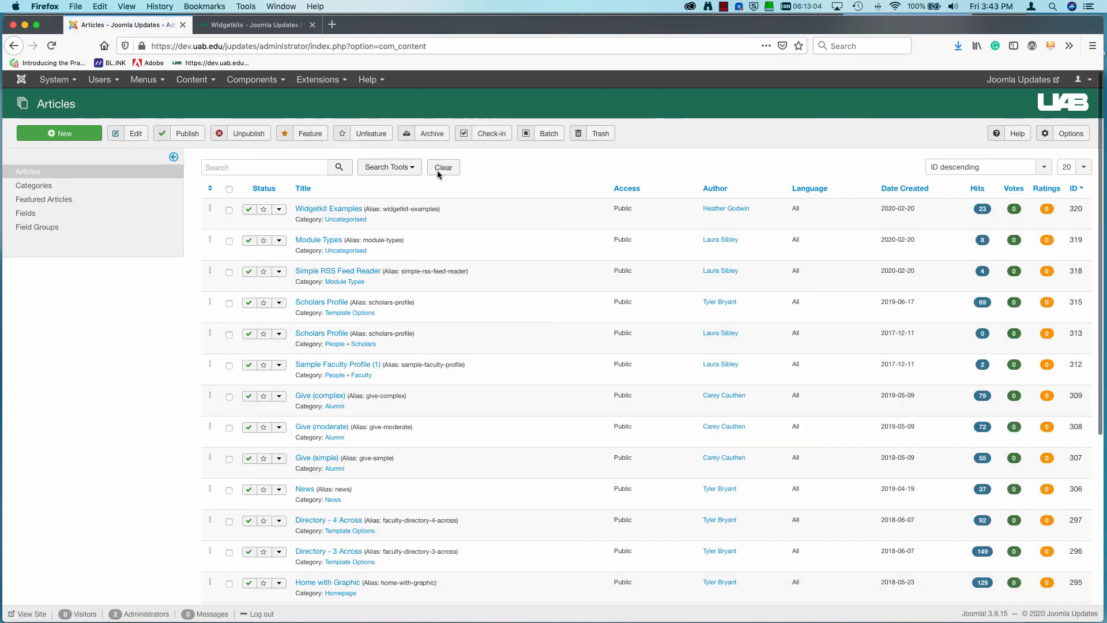
pyautogui.click(331, 209)
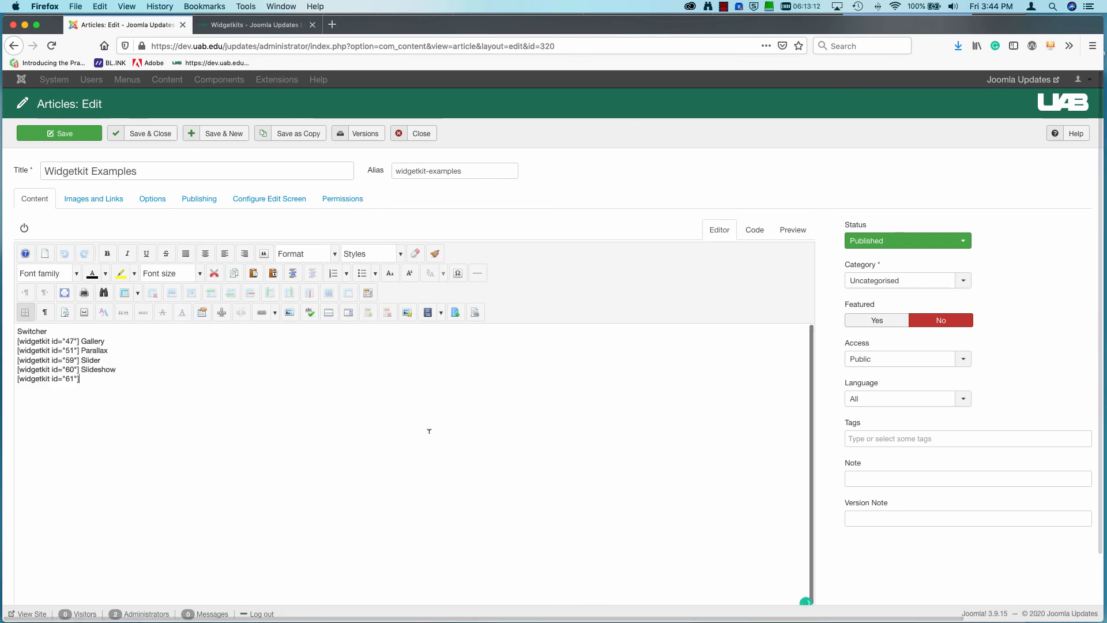
# Insert the Performance Slideshow widget in a new paragraph at the end of the article, and save and close the article.
pyautogui.press('Return')
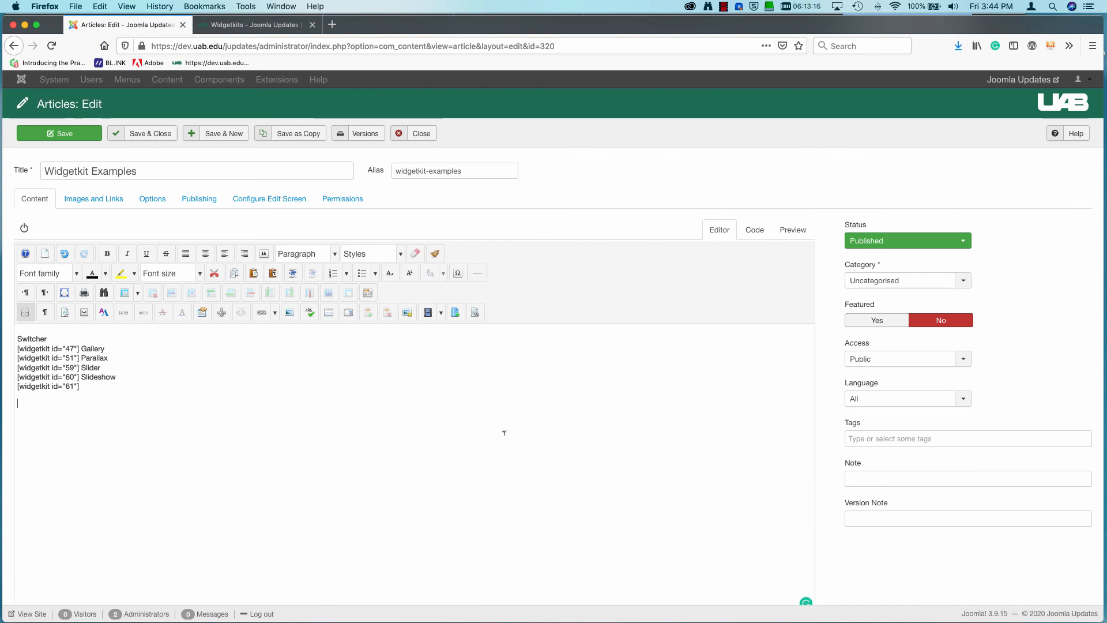
pyautogui.scroll(-3, 923, 580)
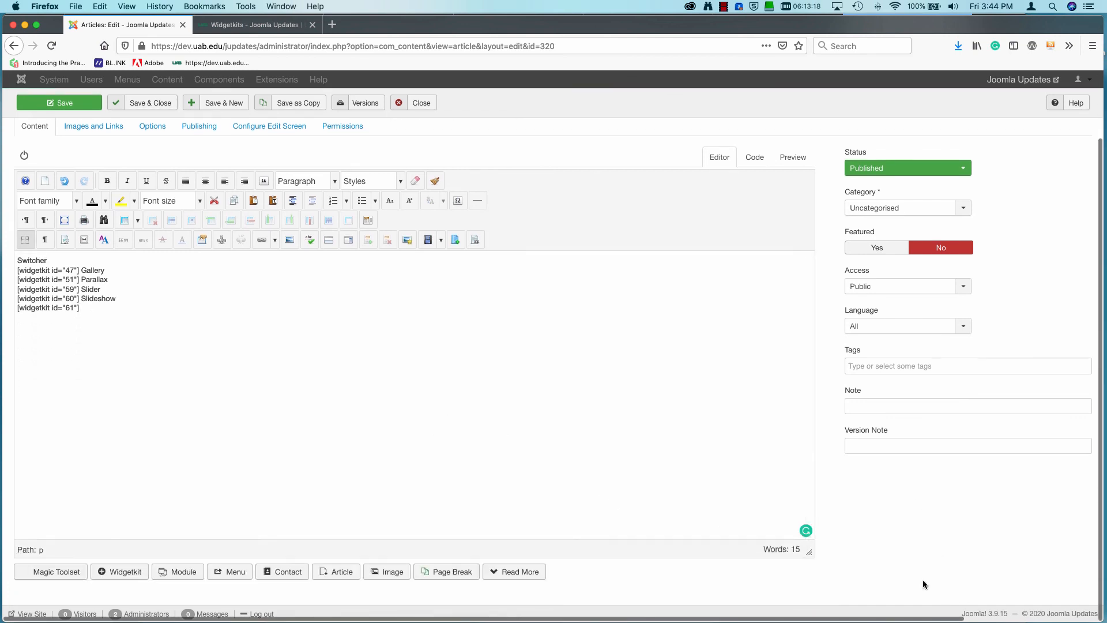
pyautogui.click(123, 577)
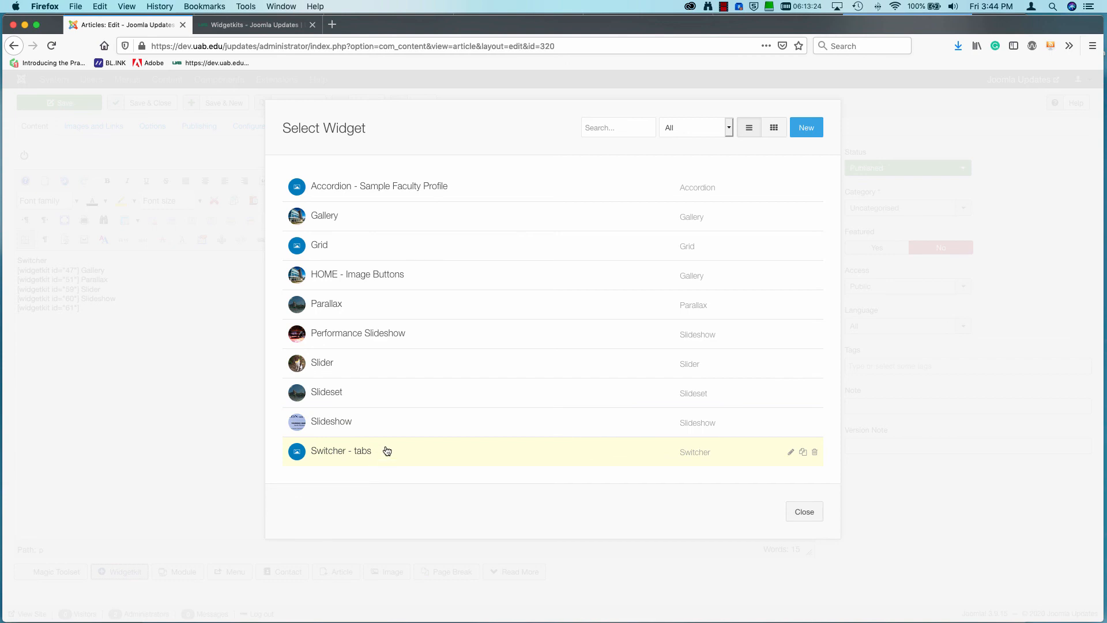
pyautogui.click(346, 335)
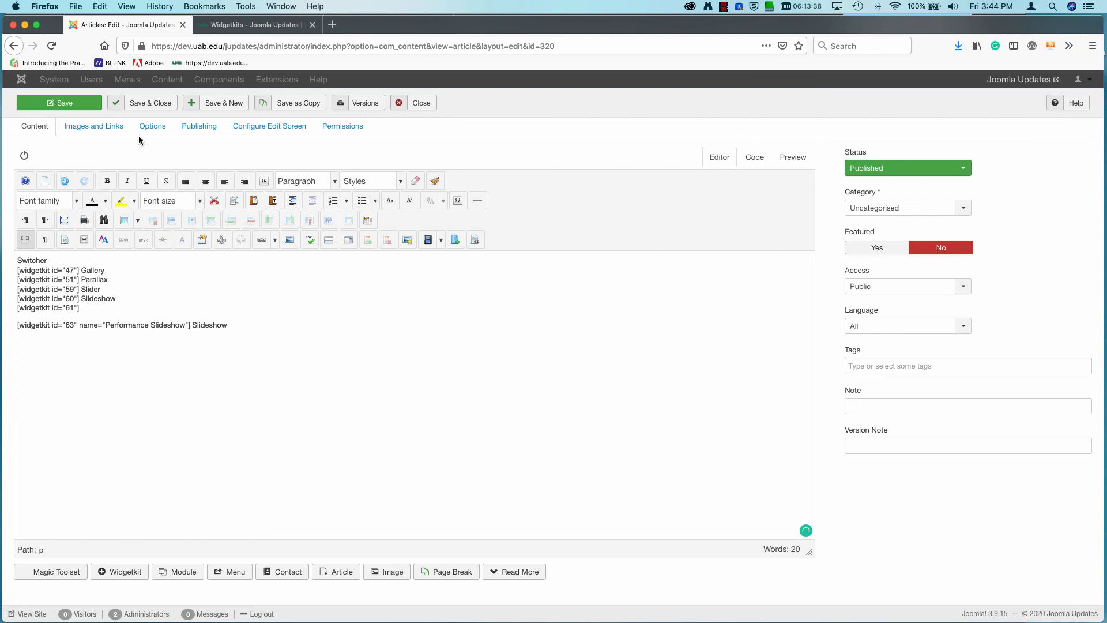
pyautogui.click(152, 103)
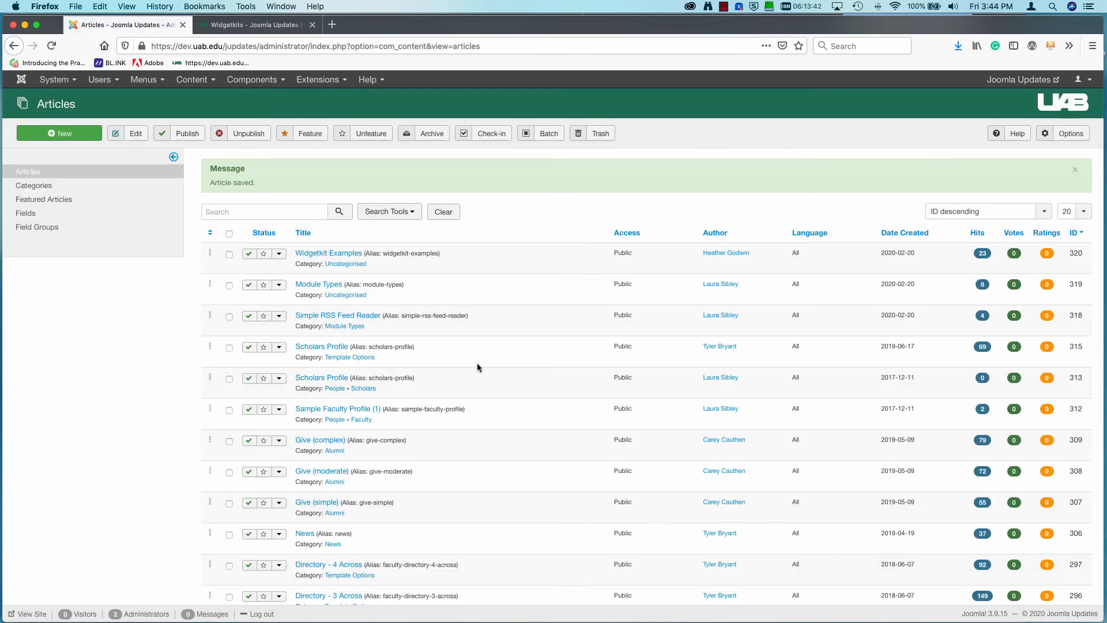
# Switch to the live Widgetkits page, reload it and view the Performance Slideshow near the end of the page.
pyautogui.click(251, 26)
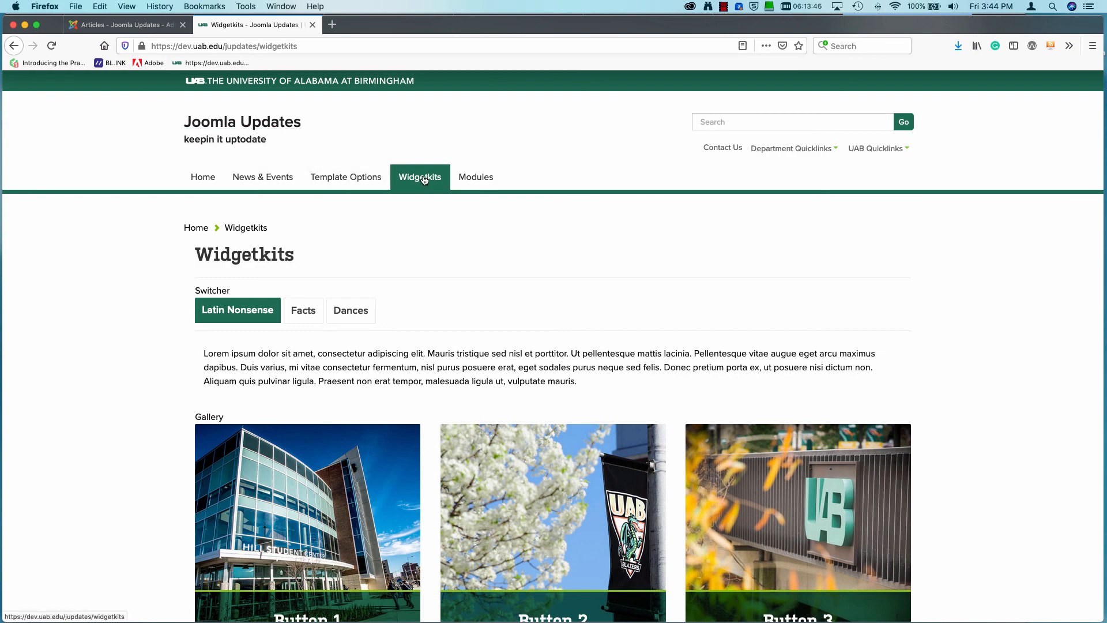
pyautogui.click(51, 46)
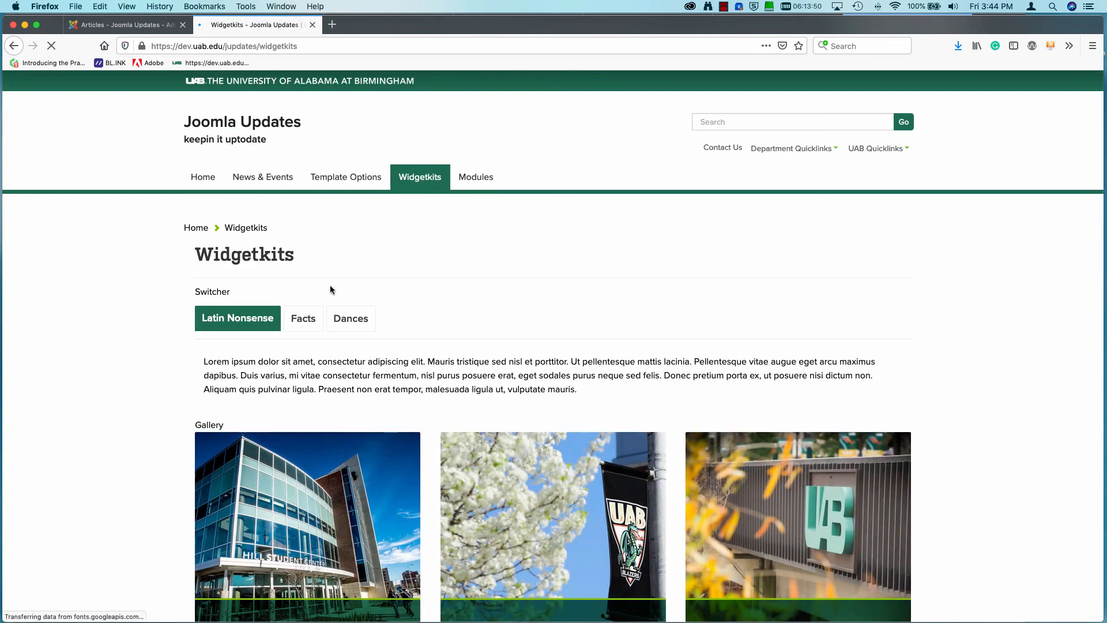
pyautogui.scroll(-20, 338, 319)
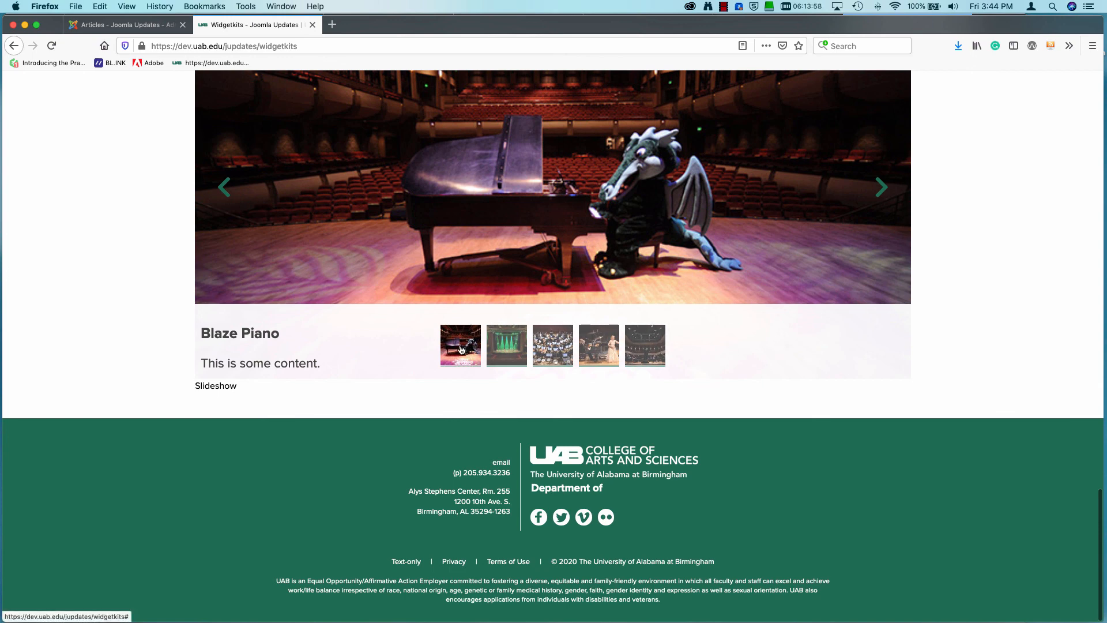
pyautogui.click(51, 46)
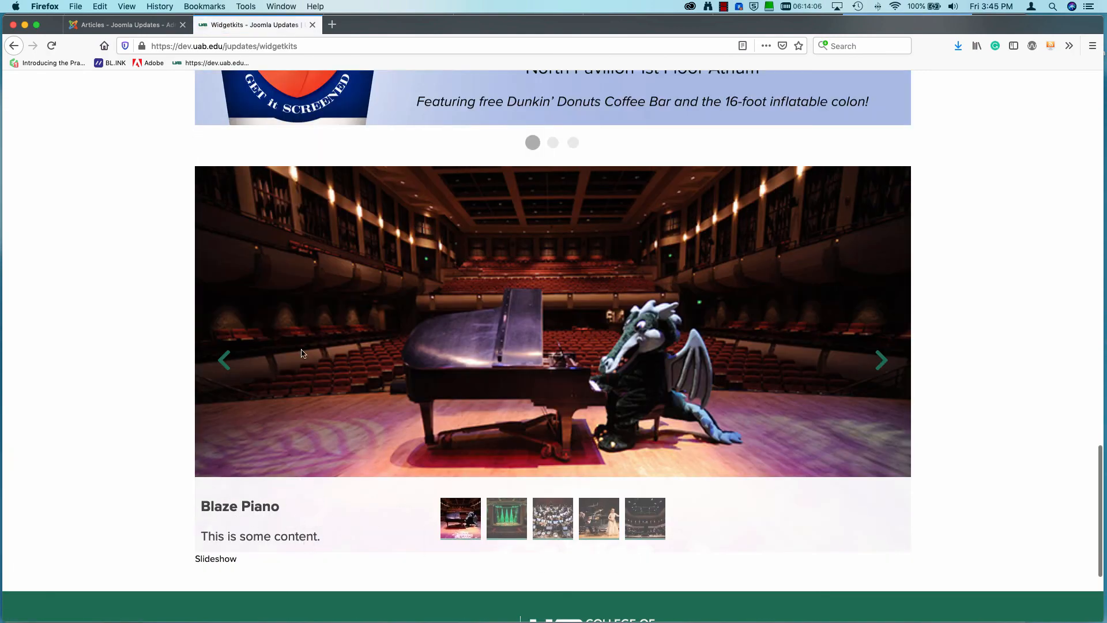
# Advance through the slides of the embedded Performance Slideshow to check their images, titles, content text and thumbnails.
pyautogui.click(883, 362)
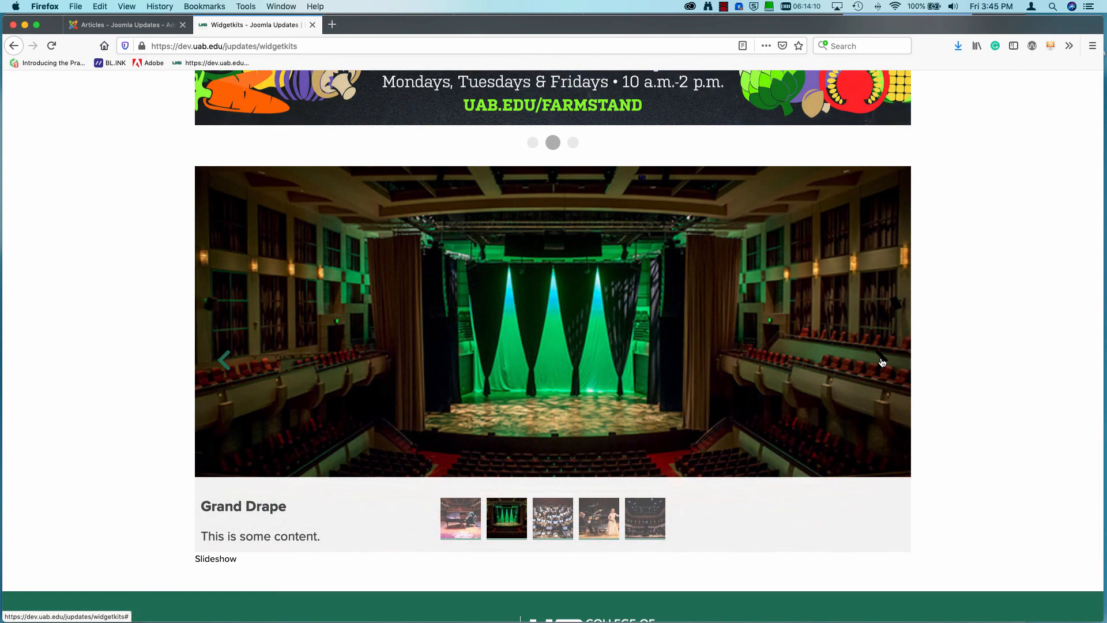
pyautogui.click(883, 362)
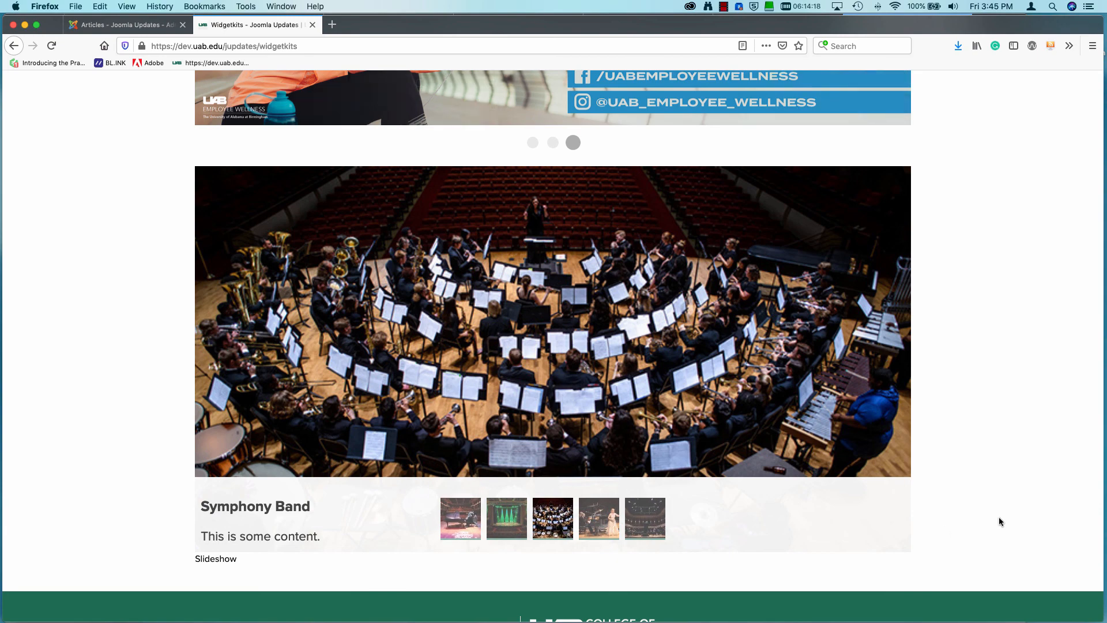
pyautogui.click(883, 366)
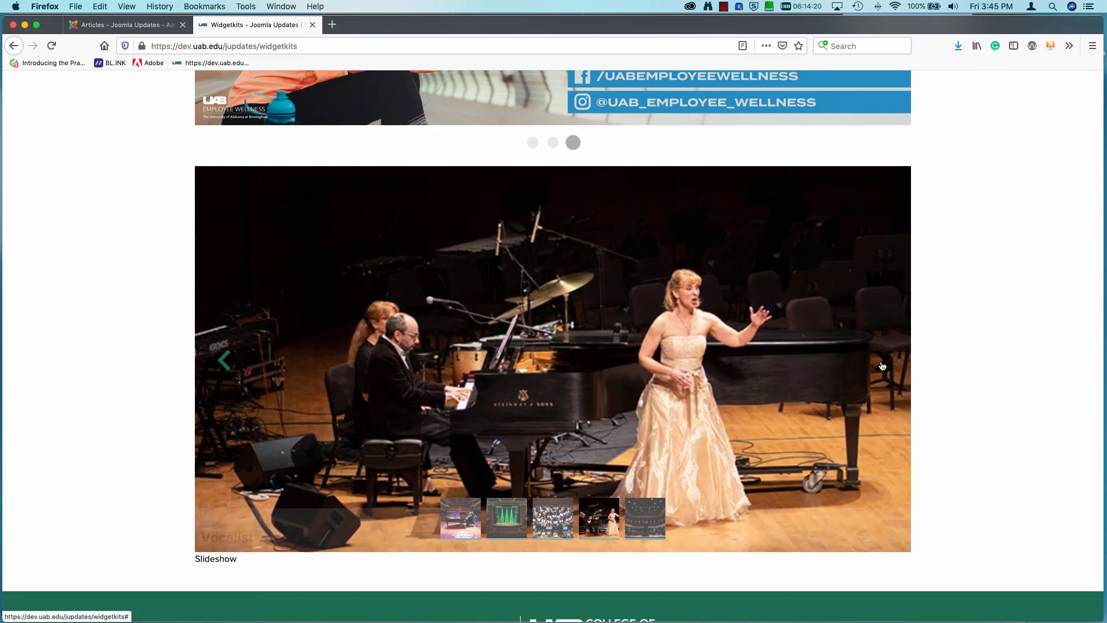
pyautogui.click(883, 366)
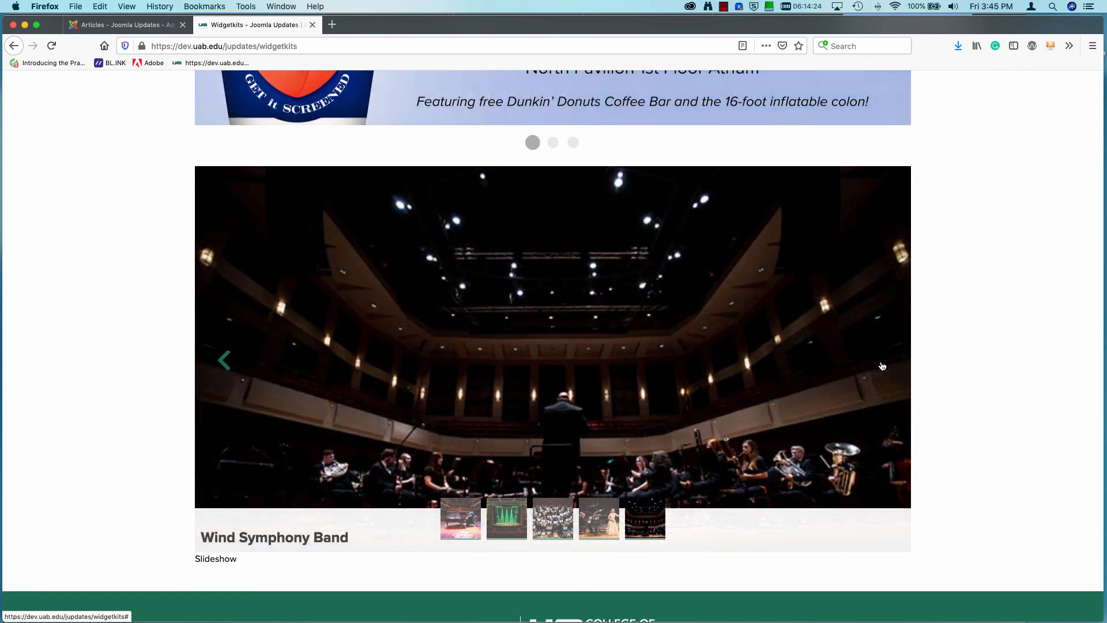
pyautogui.click(883, 366)
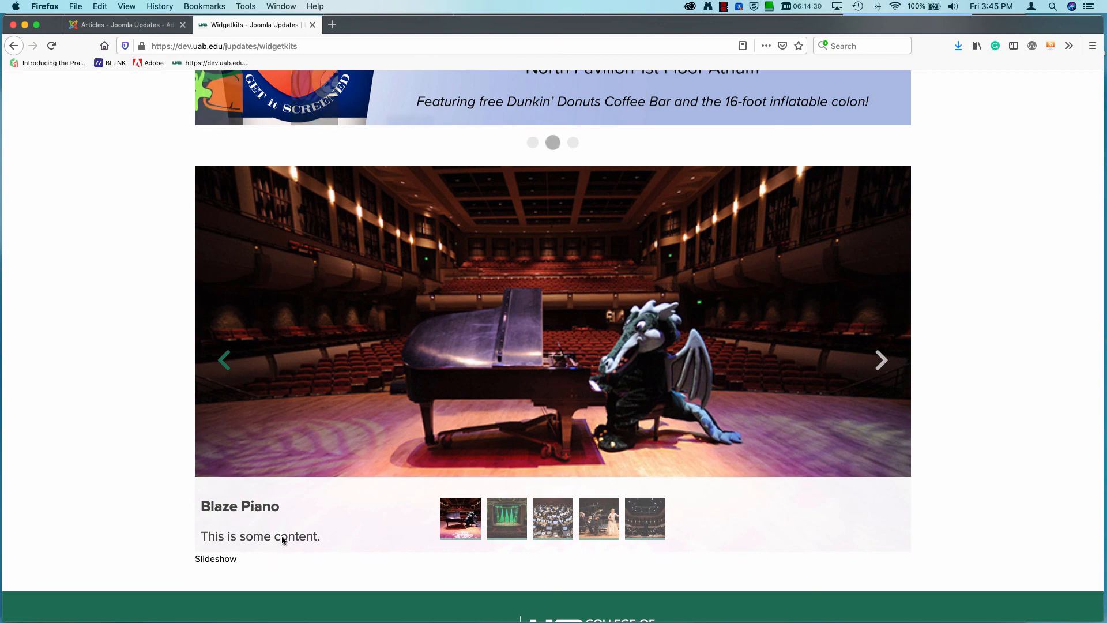
pyautogui.click(879, 362)
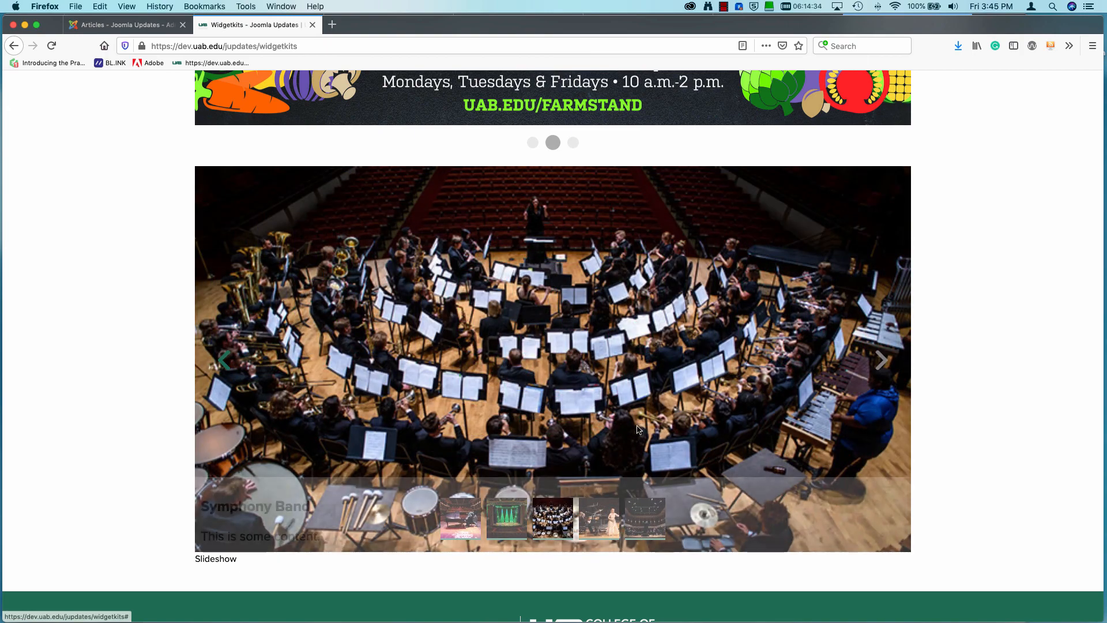
pyautogui.click(870, 362)
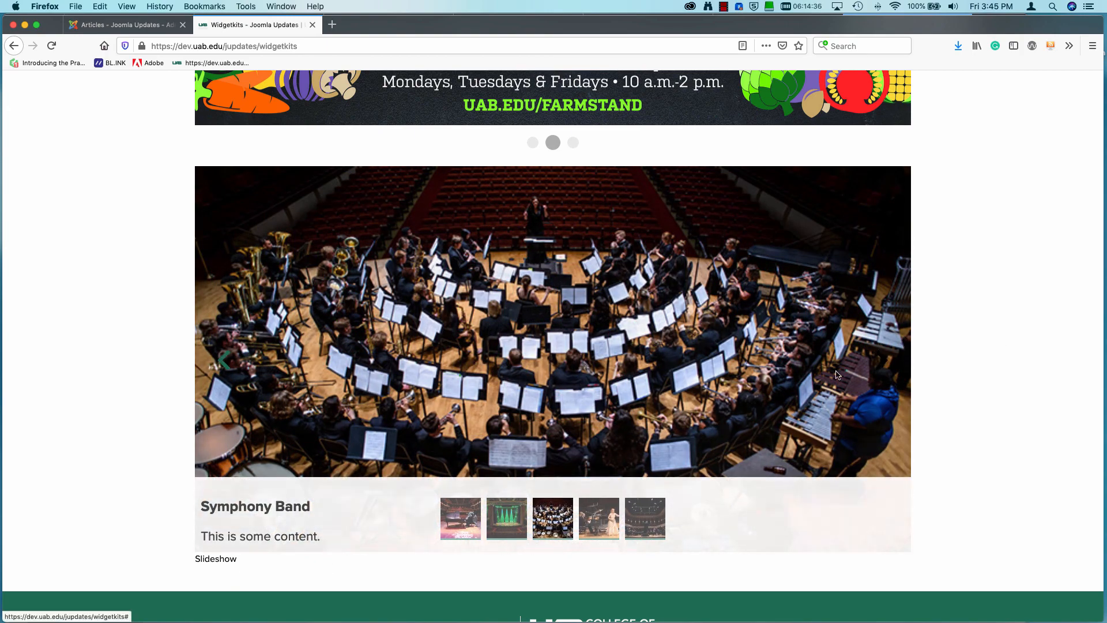